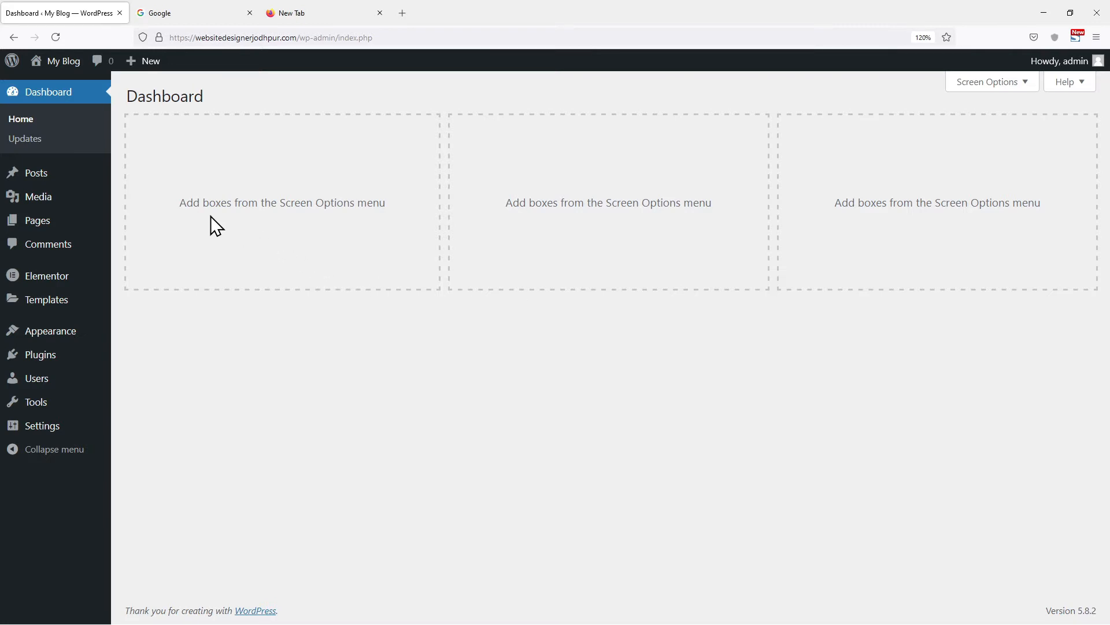
Step: Find the plugin "contact form 7" in the WordPress plugin directory and install Contact Form 7
{"action": "mouse_move", "coordinate": [65, 362]}
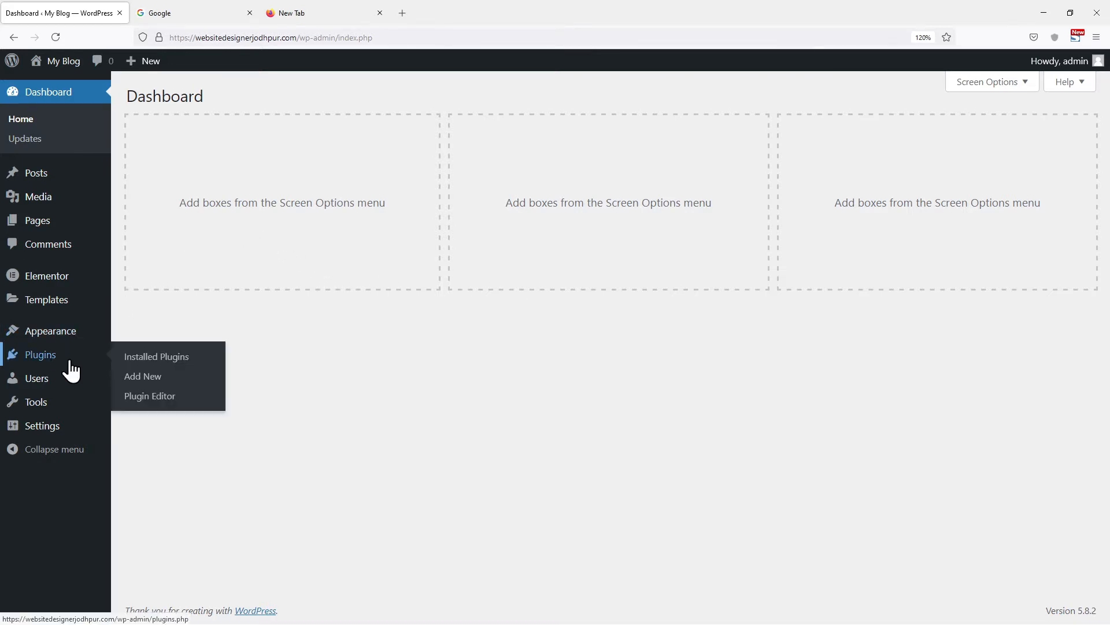
{"action": "left_click", "coordinate": [148, 387]}
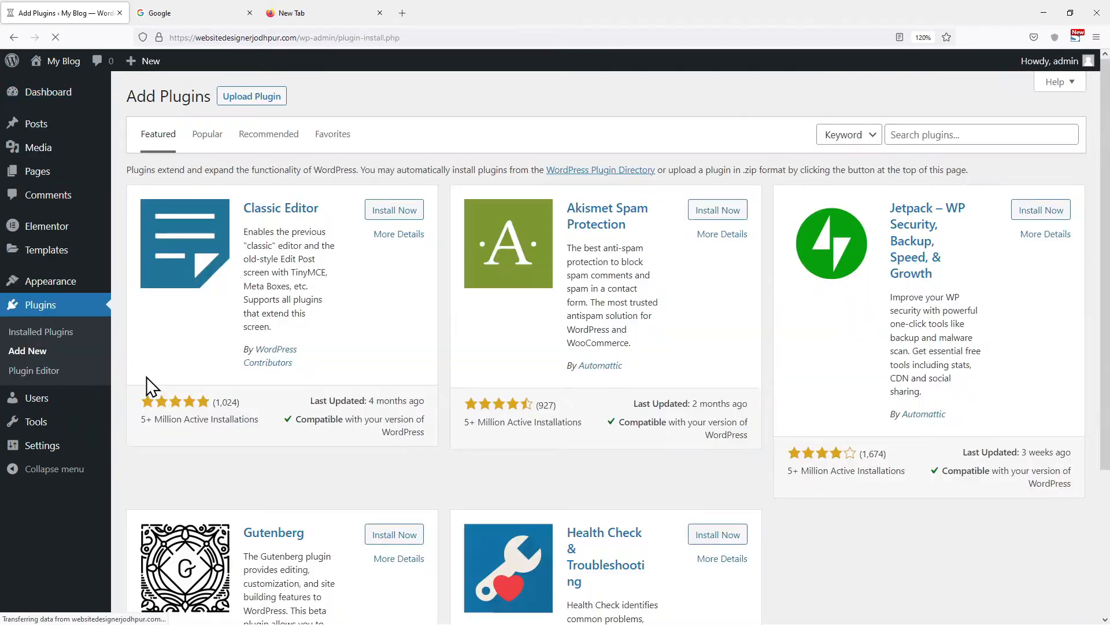
{"action": "left_click", "coordinate": [936, 132]}
{"action": "type", "text": "contact form 7"}
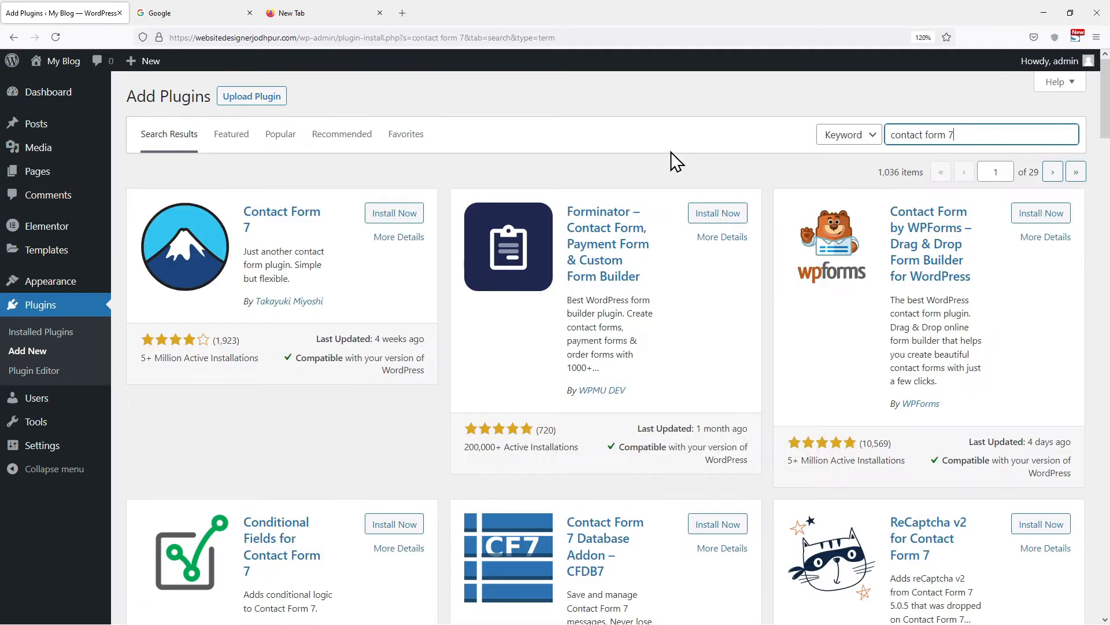
{"action": "left_click", "coordinate": [379, 221]}
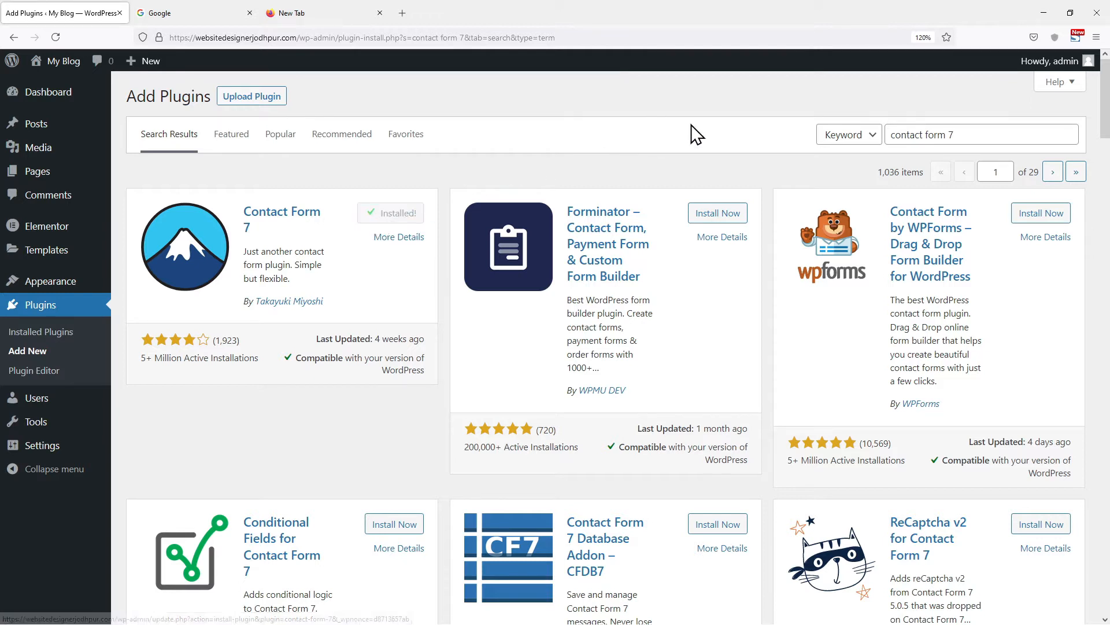
Step: Search for "contact form 7 recaptcha", install ReCaptcha v2 for Contact Form 7, and activate it together with Contact Form 7
{"action": "left_click", "coordinate": [969, 134]}
{"action": "type", "text": "recaptcha"}
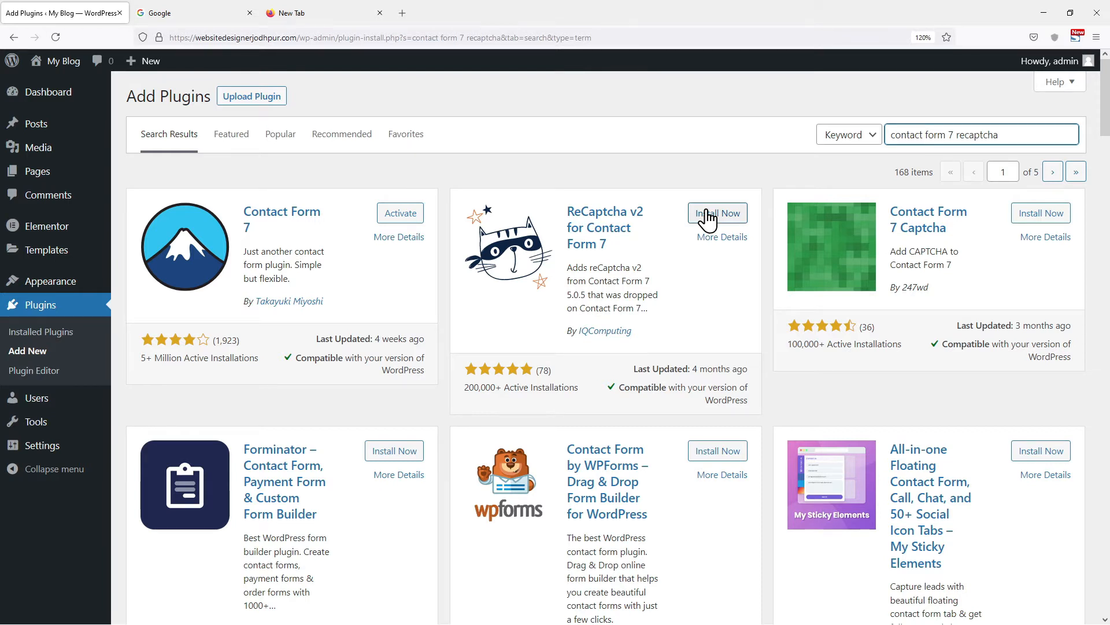
{"action": "left_click", "coordinate": [713, 219]}
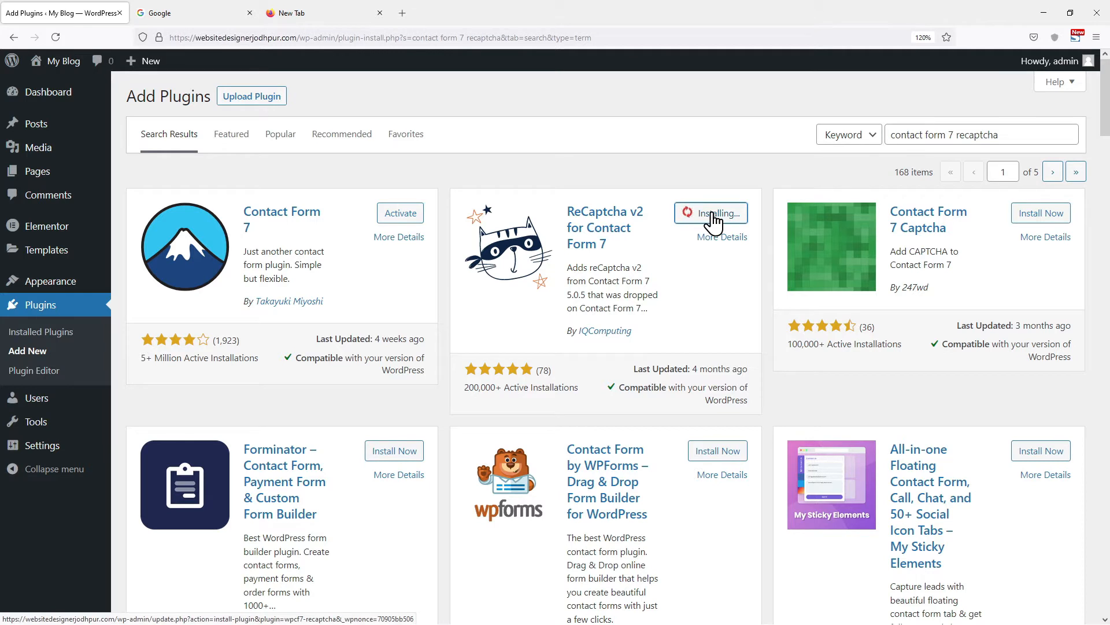
{"action": "left_click", "coordinate": [409, 215]}
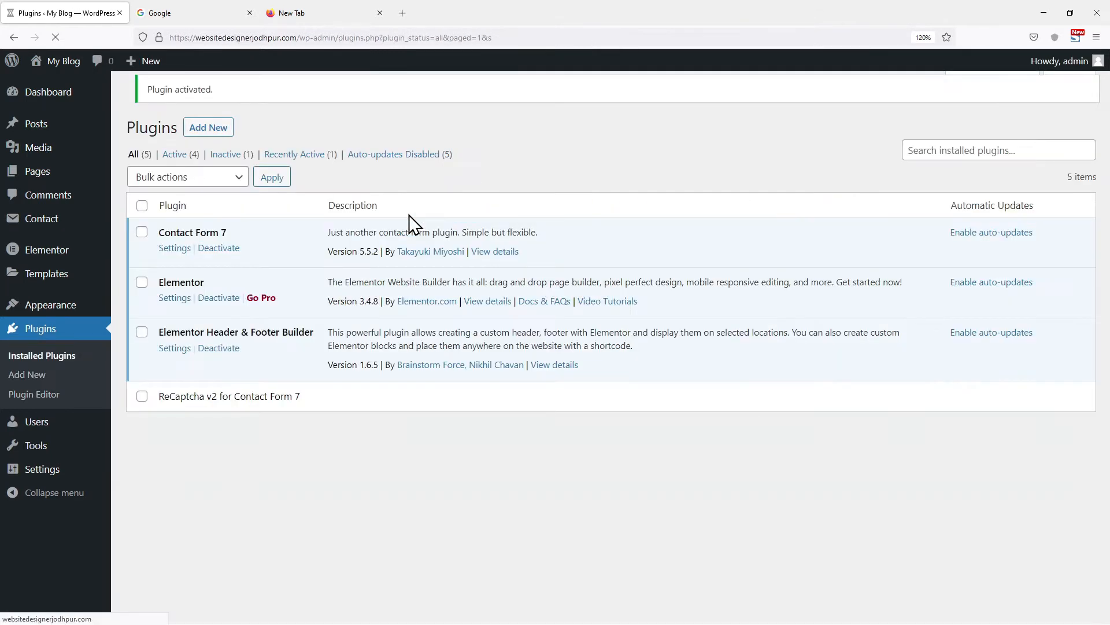
{"action": "left_click", "coordinate": [174, 422]}
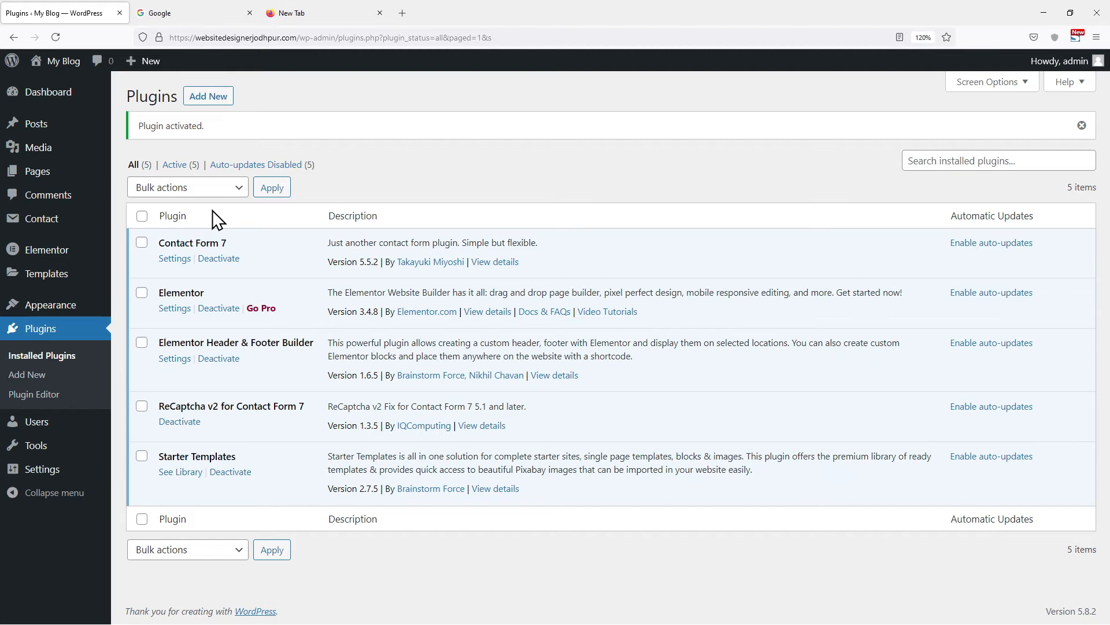
Step: Set the Contact Form 7 reCaptcha usage to reCaptcha Version 2 and submit the setting
{"action": "mouse_move", "coordinate": [34, 224]}
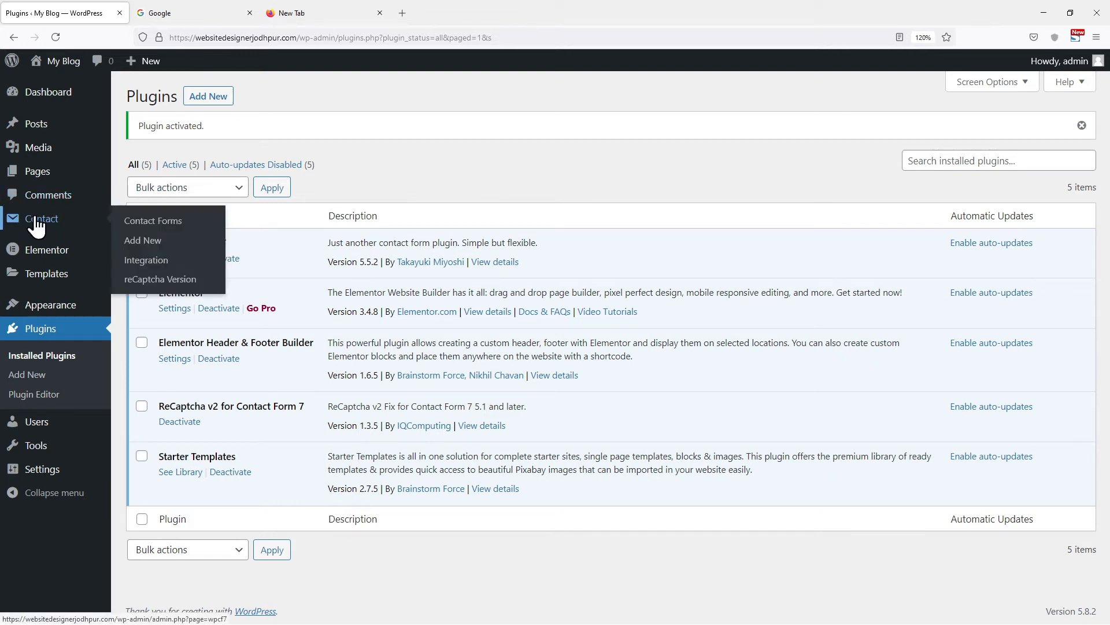
{"action": "left_click", "coordinate": [169, 281]}
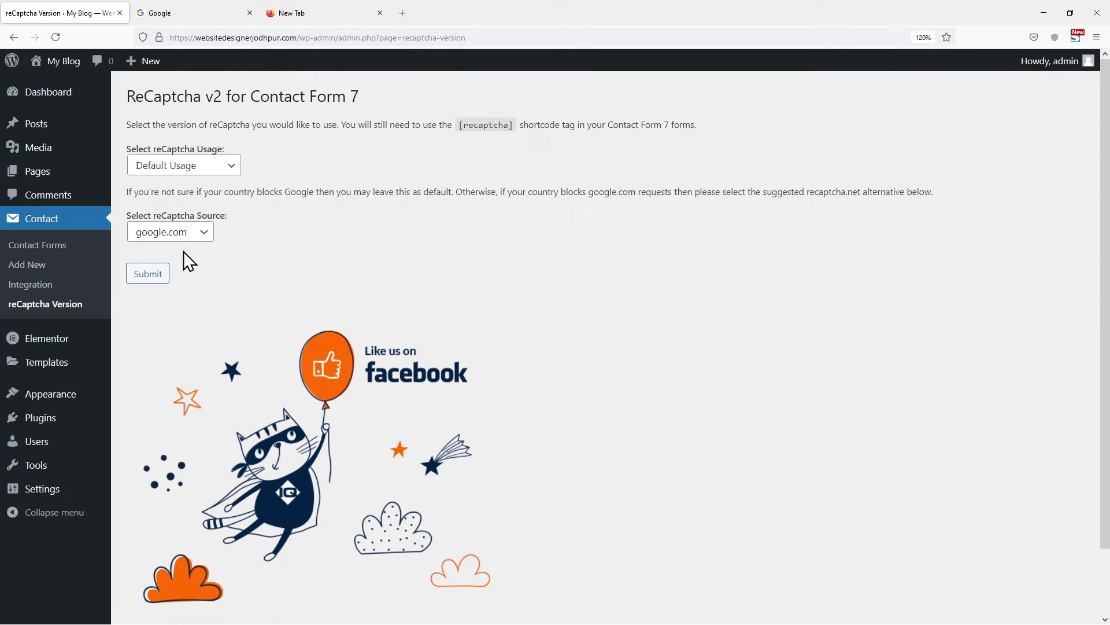
{"action": "left_click", "coordinate": [190, 209]}
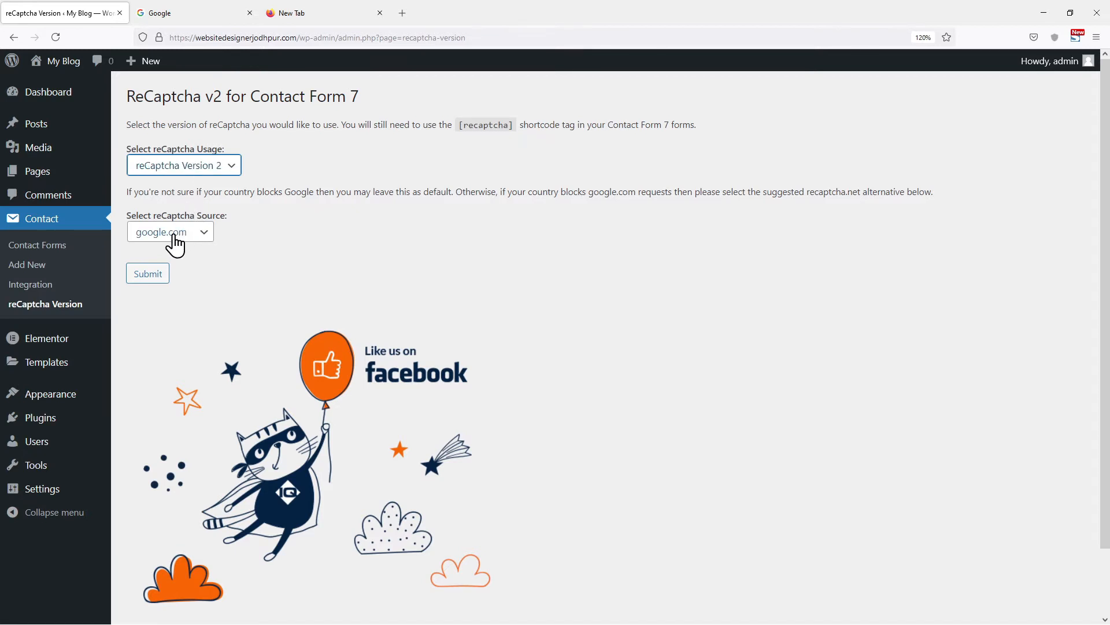
{"action": "left_click", "coordinate": [149, 274]}
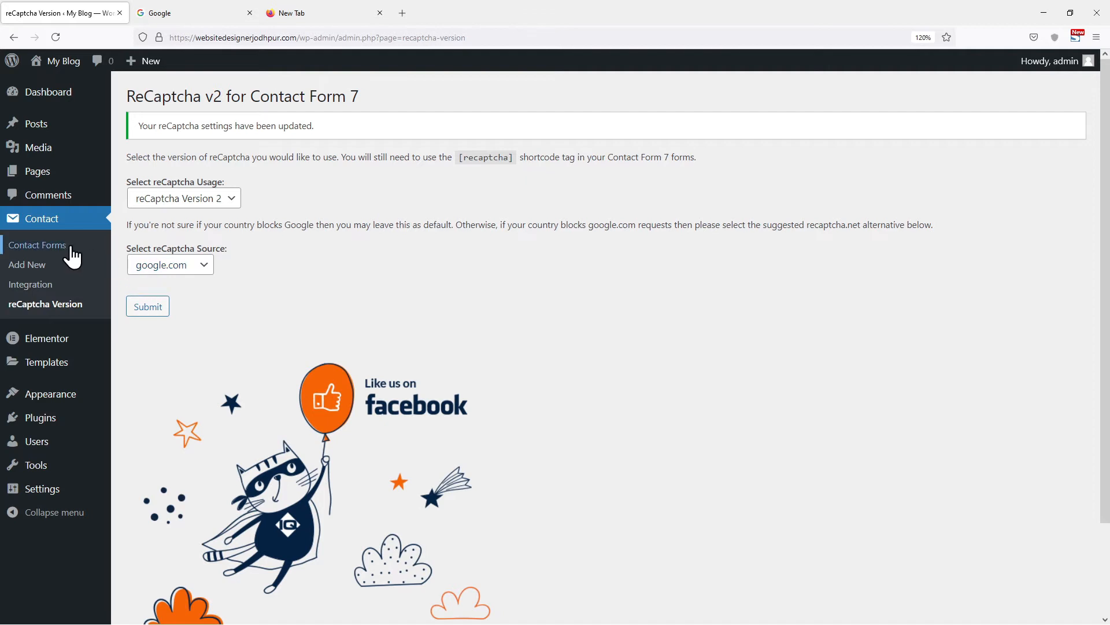
Step: Open the reCAPTCHA integration setup among Contact Form 7's external API integrations
{"action": "left_click", "coordinate": [42, 289]}
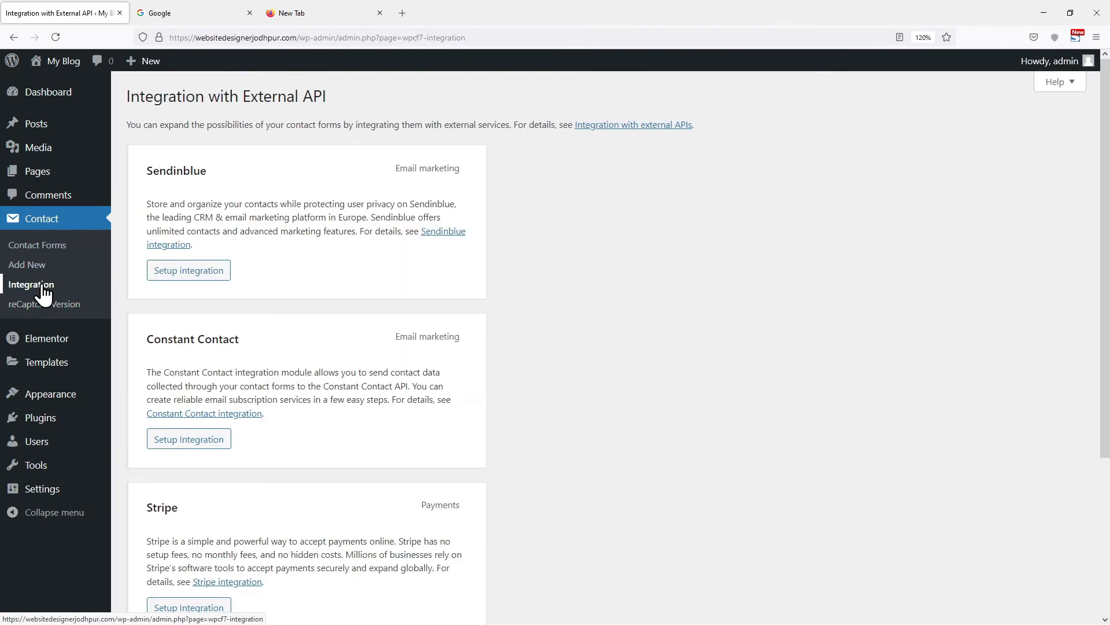
{"action": "scroll", "coordinate": [254, 316], "scroll_direction": "down", "scroll_amount": 5}
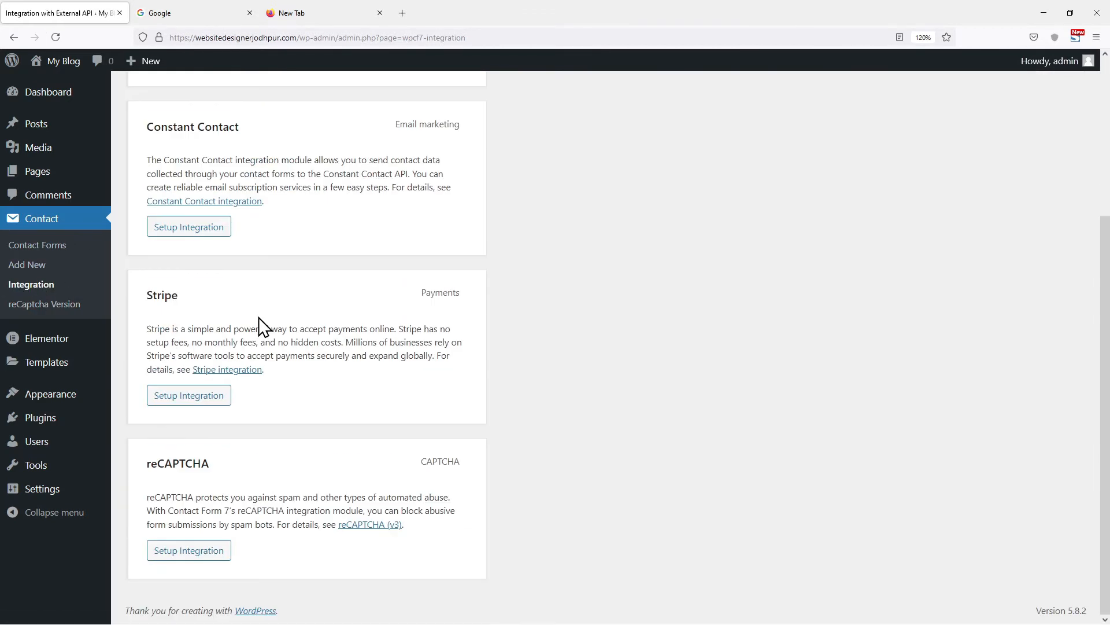
{"action": "left_click", "coordinate": [190, 552]}
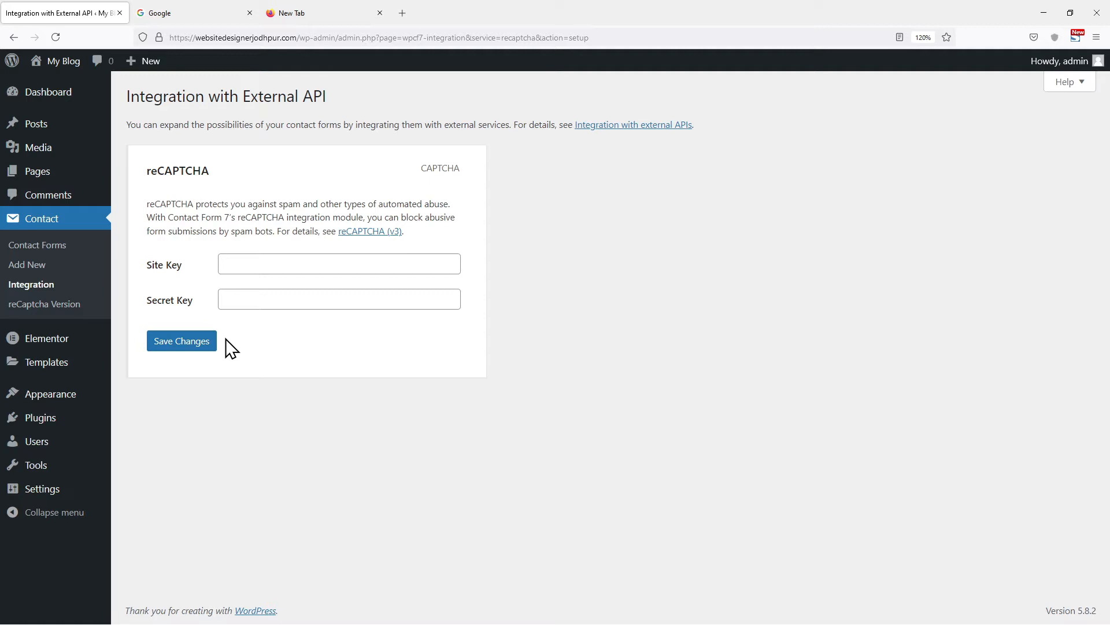
Step: Search Google for "google/com/recaptcha/admin" and open the reCAPTCHA Admin page for registering a new site
{"action": "left_click", "coordinate": [211, 13]}
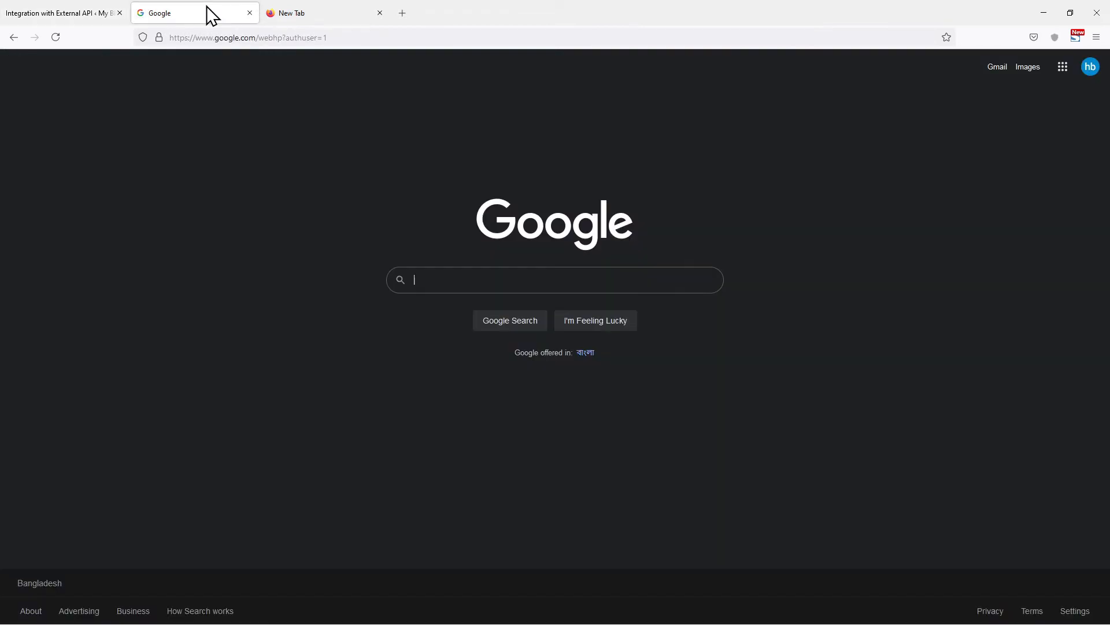
{"action": "type", "text": "google/com/recap"}
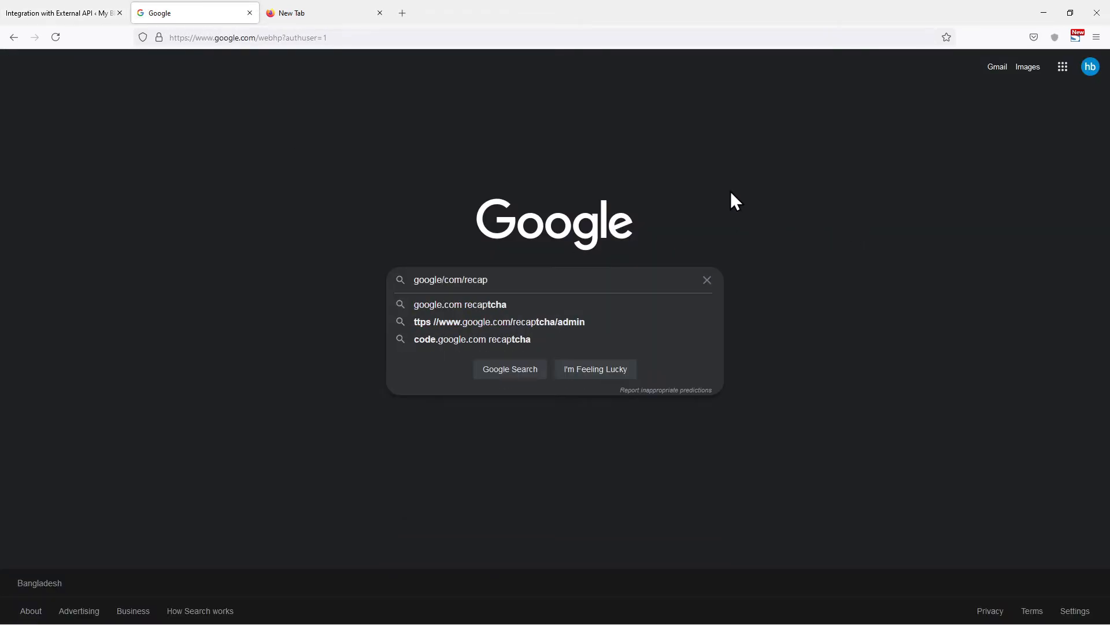
{"action": "type", "text": "tcha/admin"}
{"action": "key", "text": "Return"}
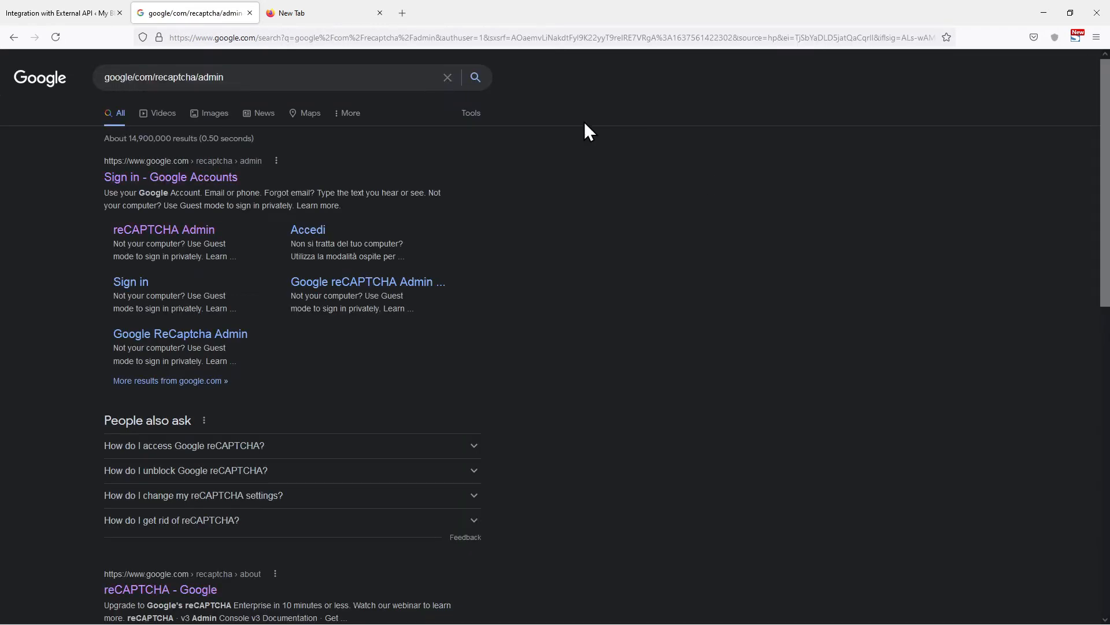
{"action": "left_click", "coordinate": [175, 233]}
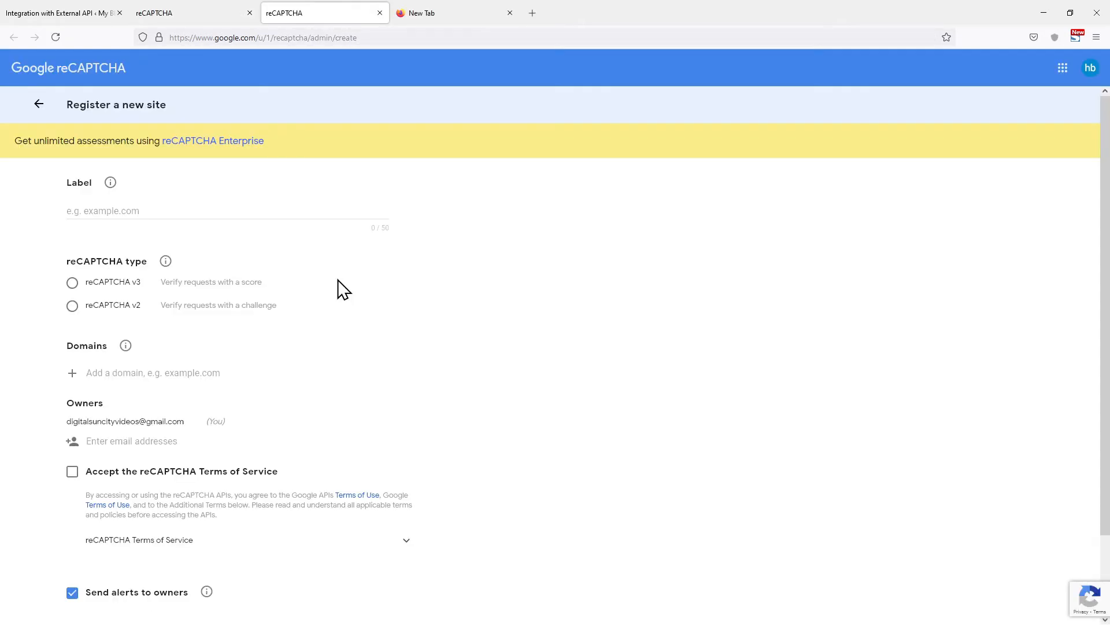
Step: Copy the WordPress site's domain and enter websitedesignerjodhpur.com, without the leading slash, as the new reCAPTCHA site's label
{"action": "left_click", "coordinate": [160, 214]}
{"action": "left_click", "coordinate": [84, 5]}
{"action": "left_click", "coordinate": [297, 37]}
{"action": "left_click_drag", "start_coordinate": [298, 38], "coordinate": [198, 37]}
{"action": "key", "text": "ctrl+c"}
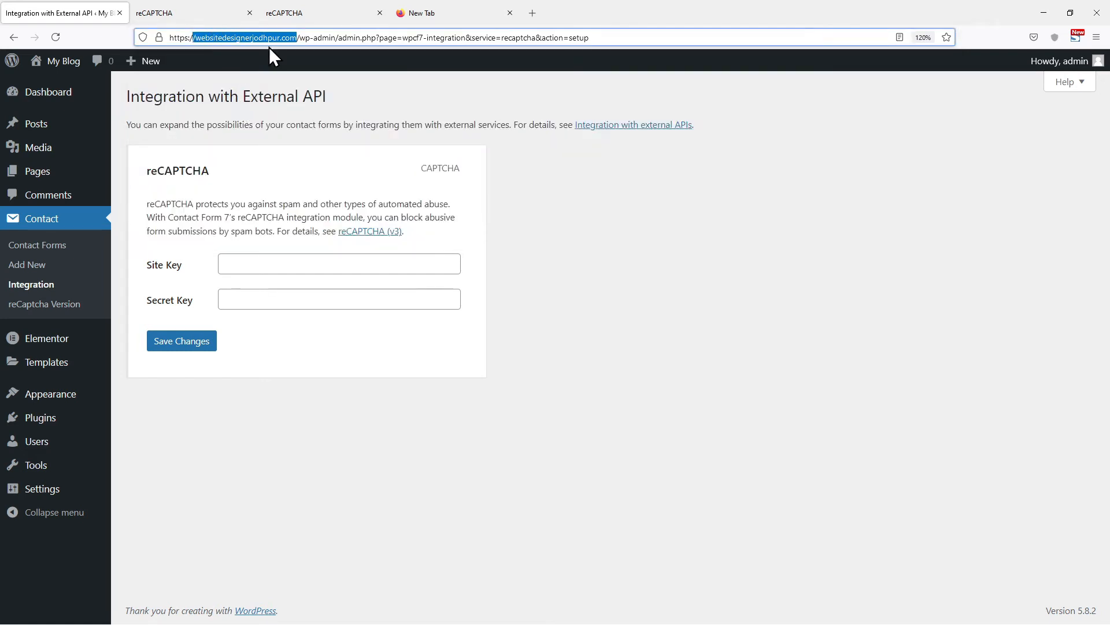
{"action": "left_click", "coordinate": [300, 14]}
{"action": "key", "text": "ctrl+v"}
{"action": "left_click_drag", "start_coordinate": [70, 213], "coordinate": [54, 230]}
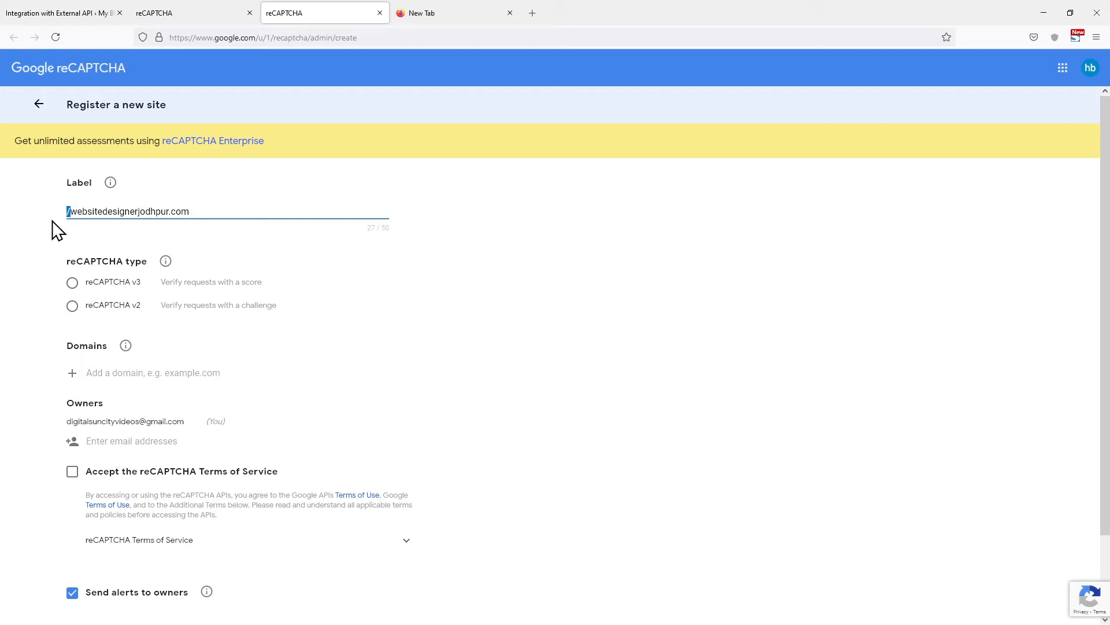
{"action": "key", "text": "BackSpace"}
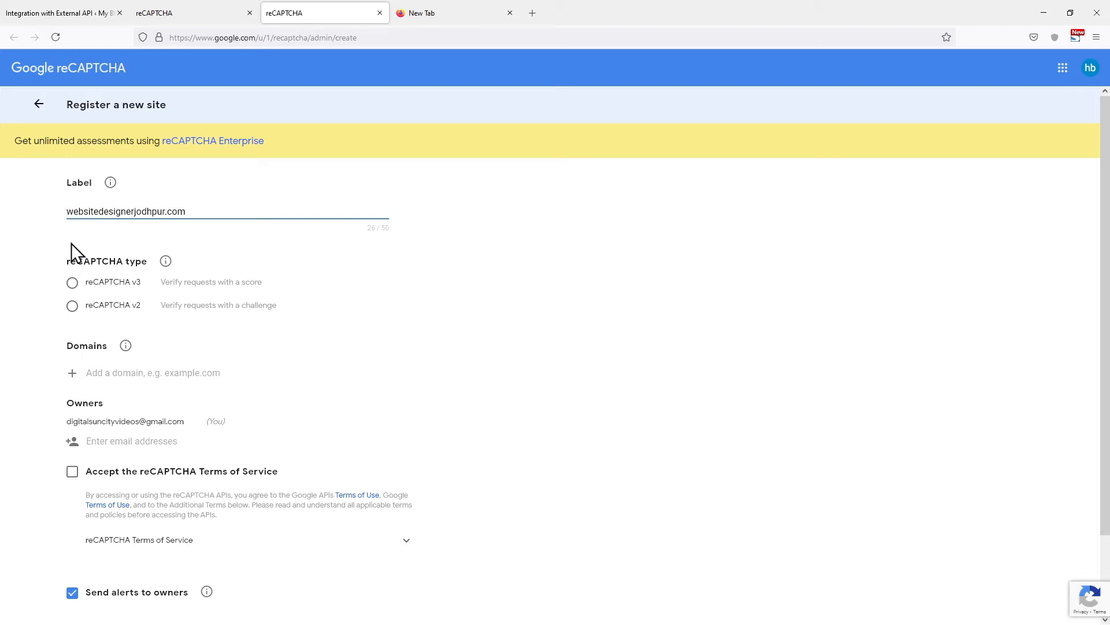
Step: Choose reCAPTCHA v2 with the "I'm not a robot" Checkbox and enter websitedesignerjodhpur.com as the domain
{"action": "left_click", "coordinate": [73, 305]}
{"action": "scroll", "coordinate": [54, 380], "scroll_direction": "down", "scroll_amount": 2}
{"action": "left_click", "coordinate": [106, 324]}
{"action": "key", "text": "ctrl+v"}
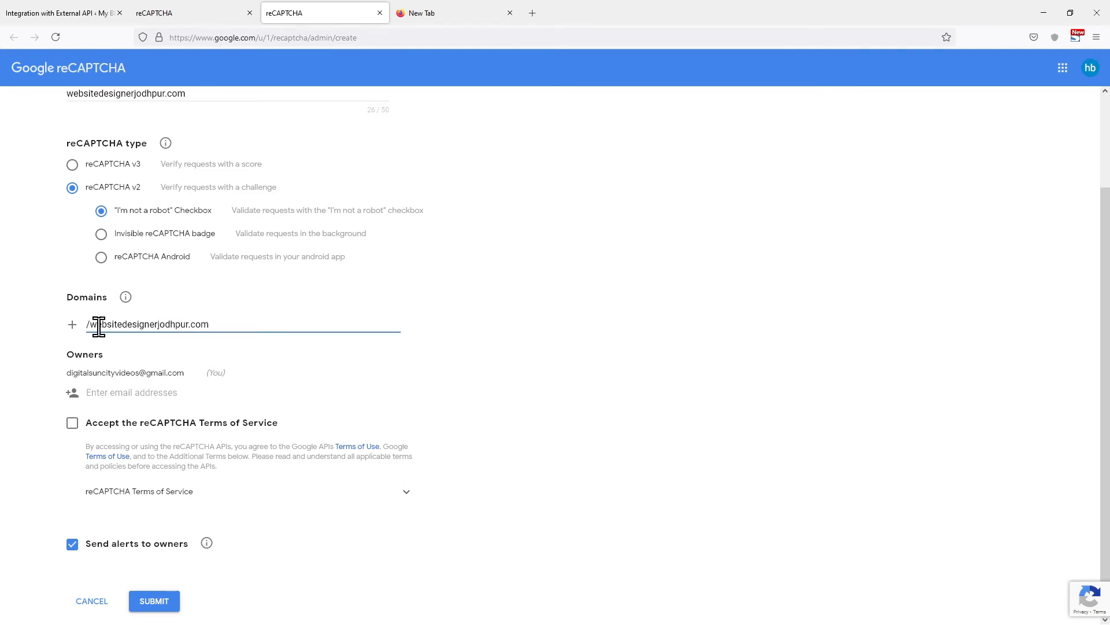
{"action": "left_click", "coordinate": [91, 324]}
{"action": "key", "text": "BackSpace"}
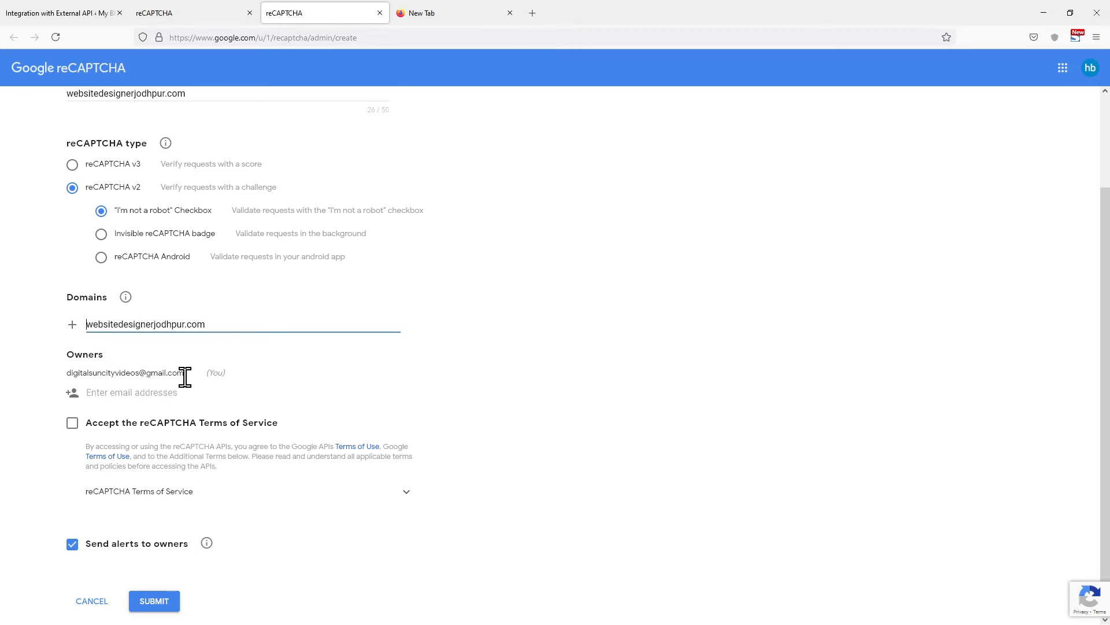
Step: Accept the reCAPTCHA Terms of Service, submit the site registration, and close the extra reCAPTCHA browser tab
{"action": "left_click", "coordinate": [74, 427]}
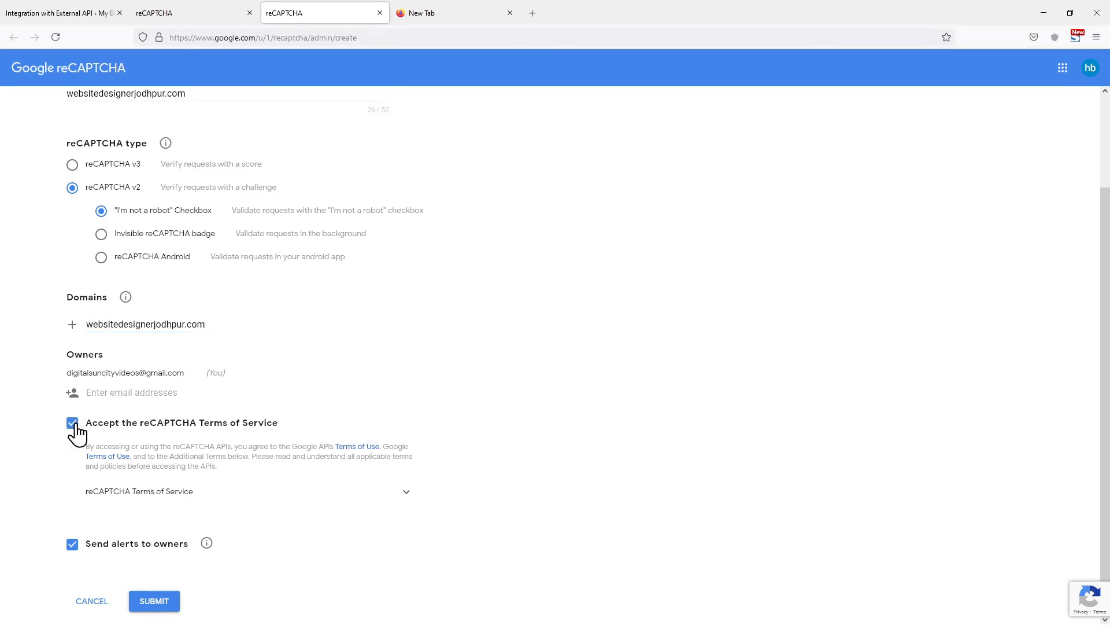
{"action": "scroll", "coordinate": [76, 430], "scroll_direction": "down", "scroll_amount": 1}
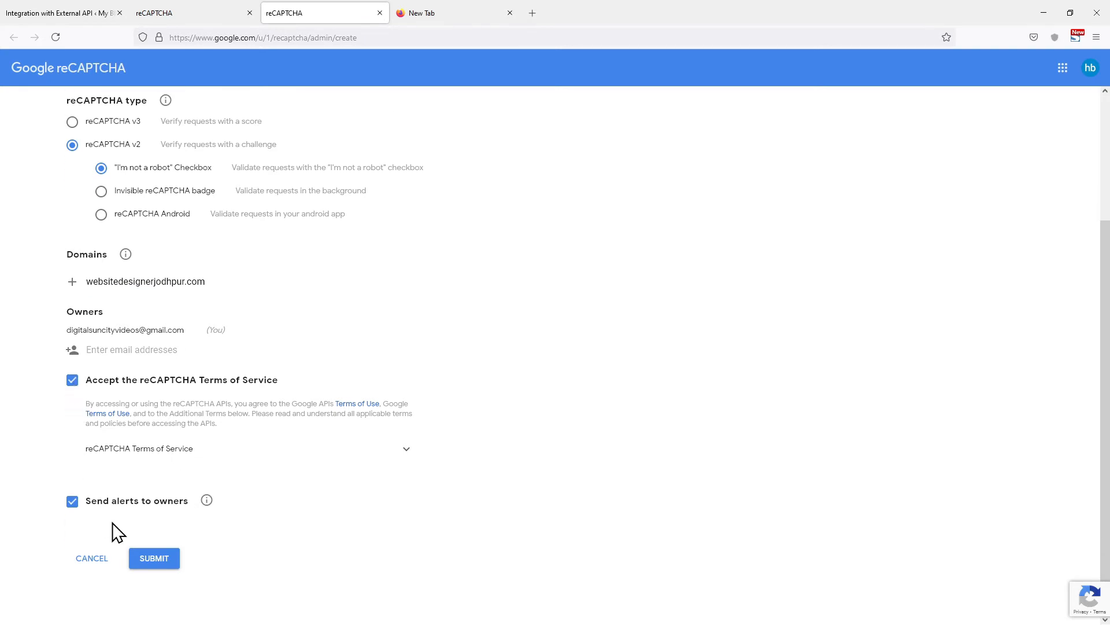
{"action": "left_click", "coordinate": [162, 559]}
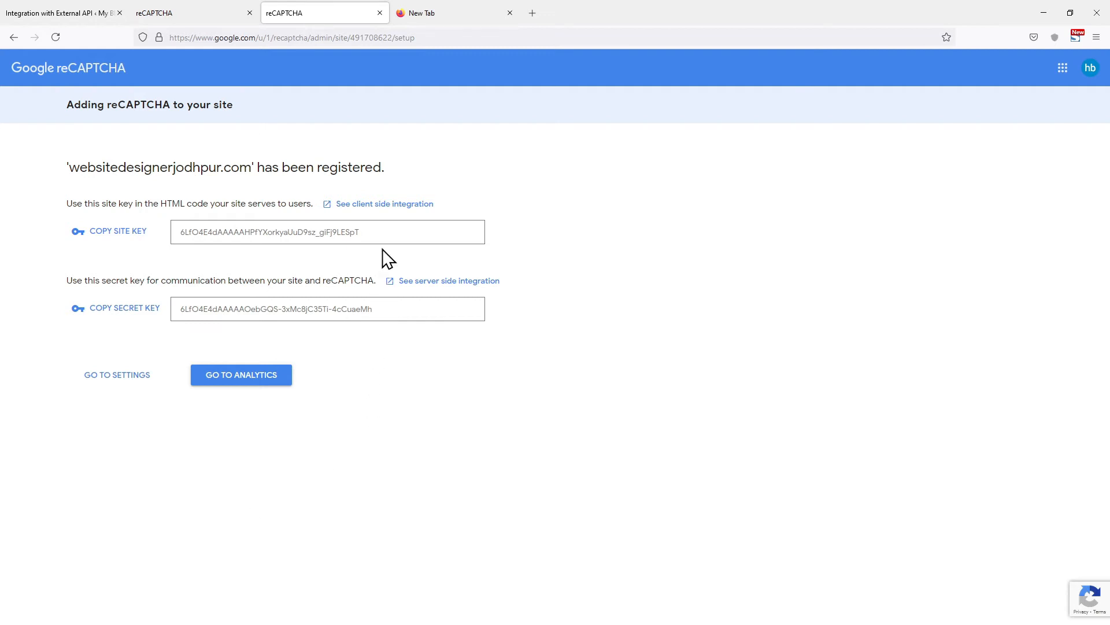
{"action": "left_click", "coordinate": [250, 13]}
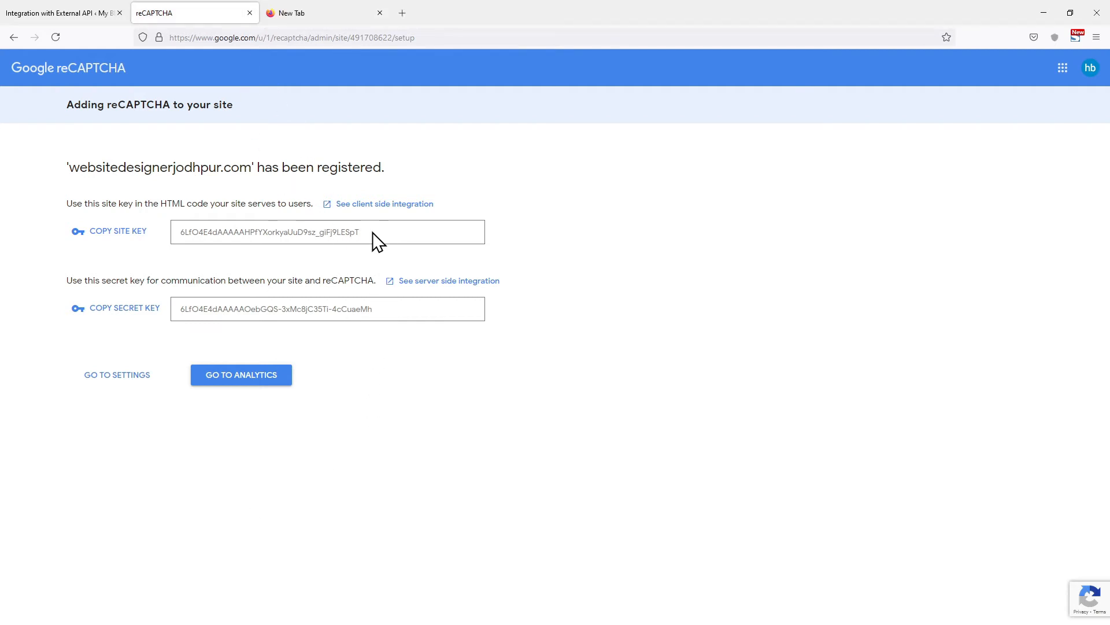
Step: Copy the generated reCAPTCHA site key and paste it into the Site Key field of the WordPress integration
{"action": "triple_click", "coordinate": [350, 231]}
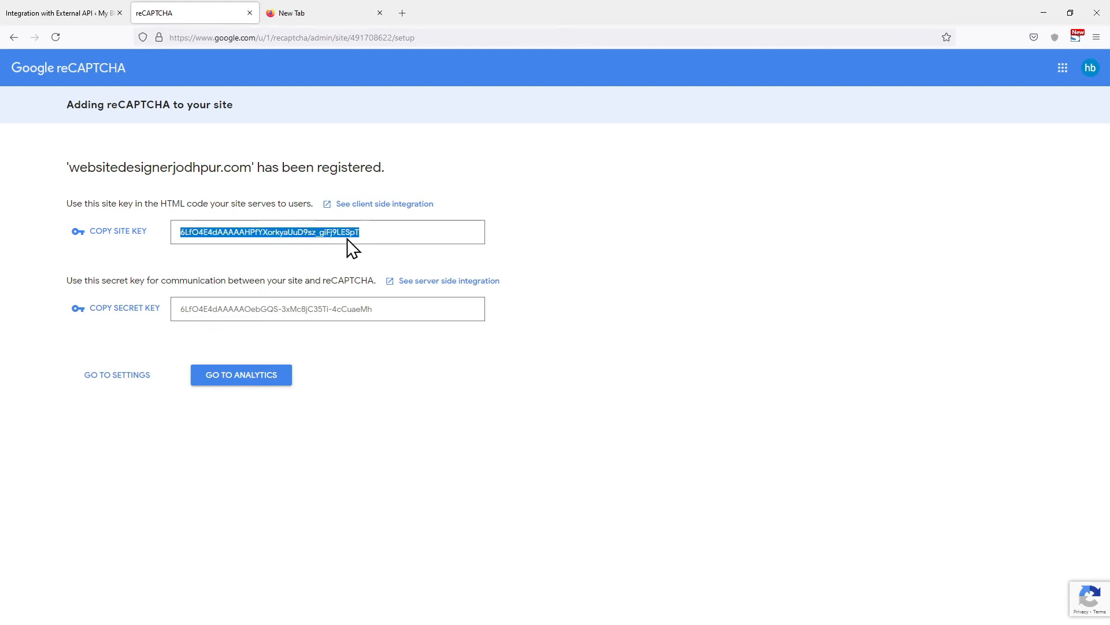
{"action": "left_click", "coordinate": [50, 12]}
{"action": "left_click", "coordinate": [234, 266]}
{"action": "key", "text": "ctrl+v"}
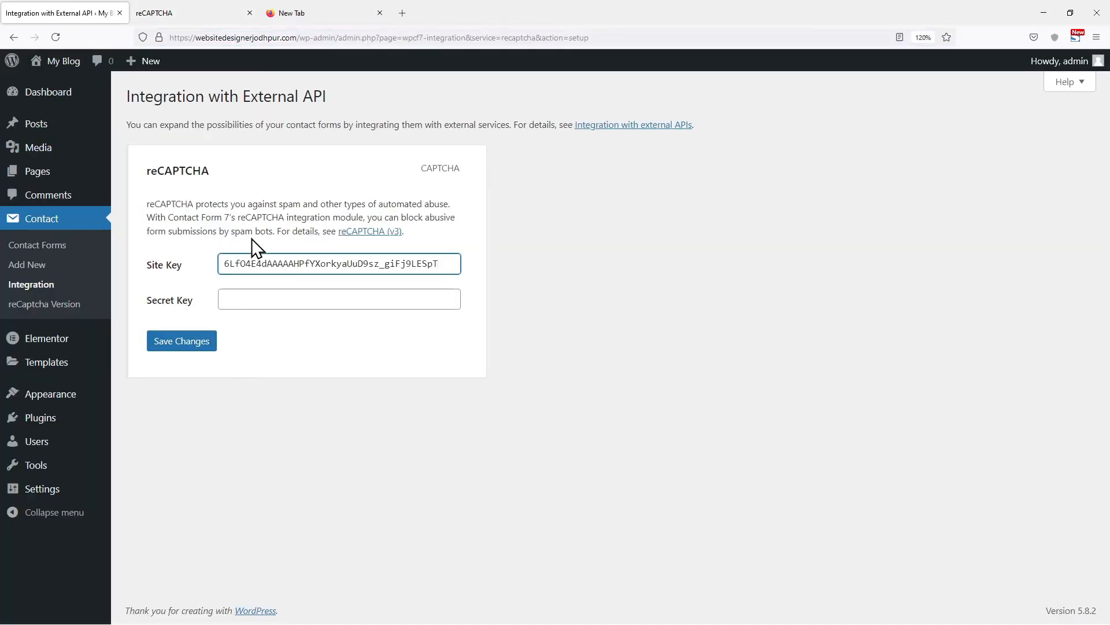
Step: Copy the generated reCAPTCHA secret key into the WordPress integration's Secret Key field and save the changes
{"action": "left_click", "coordinate": [191, 12]}
{"action": "double_click", "coordinate": [220, 308]}
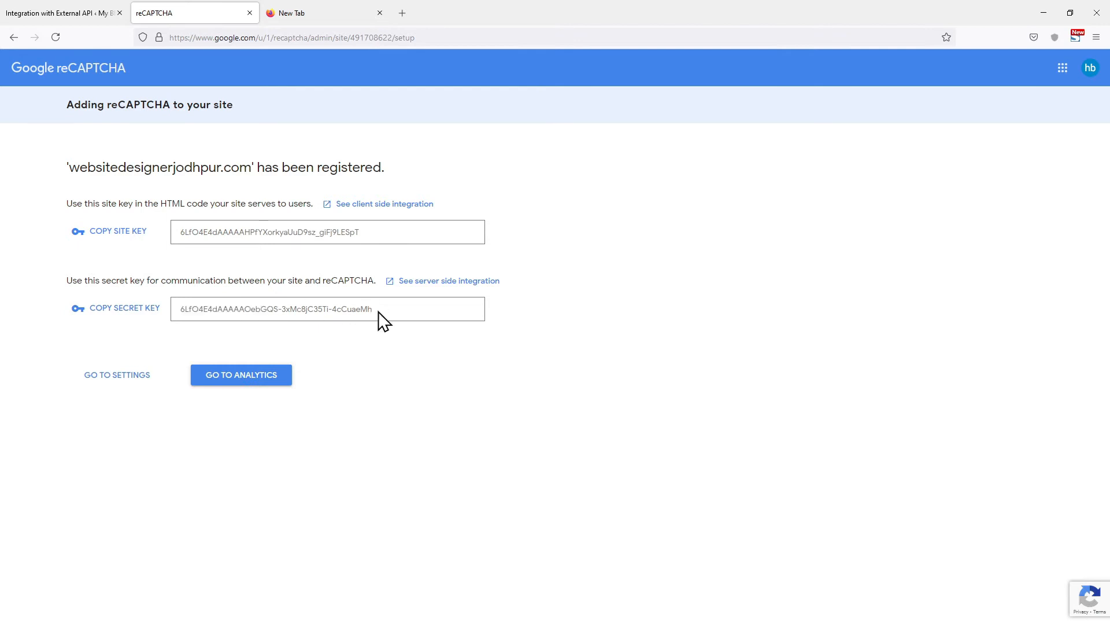
{"action": "left_click_drag", "start_coordinate": [379, 311], "coordinate": [164, 311]}
{"action": "key", "text": "ctrl+c"}
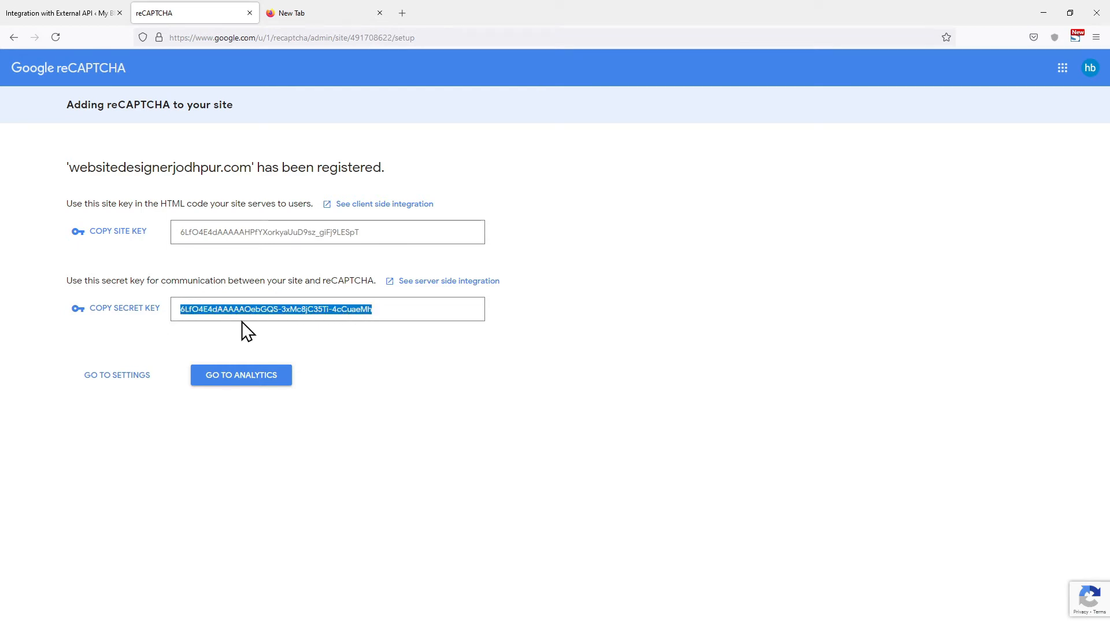
{"action": "left_click", "coordinate": [86, 12]}
{"action": "left_click", "coordinate": [230, 297]}
{"action": "key", "text": "ctrl+v"}
{"action": "left_click", "coordinate": [184, 343]}
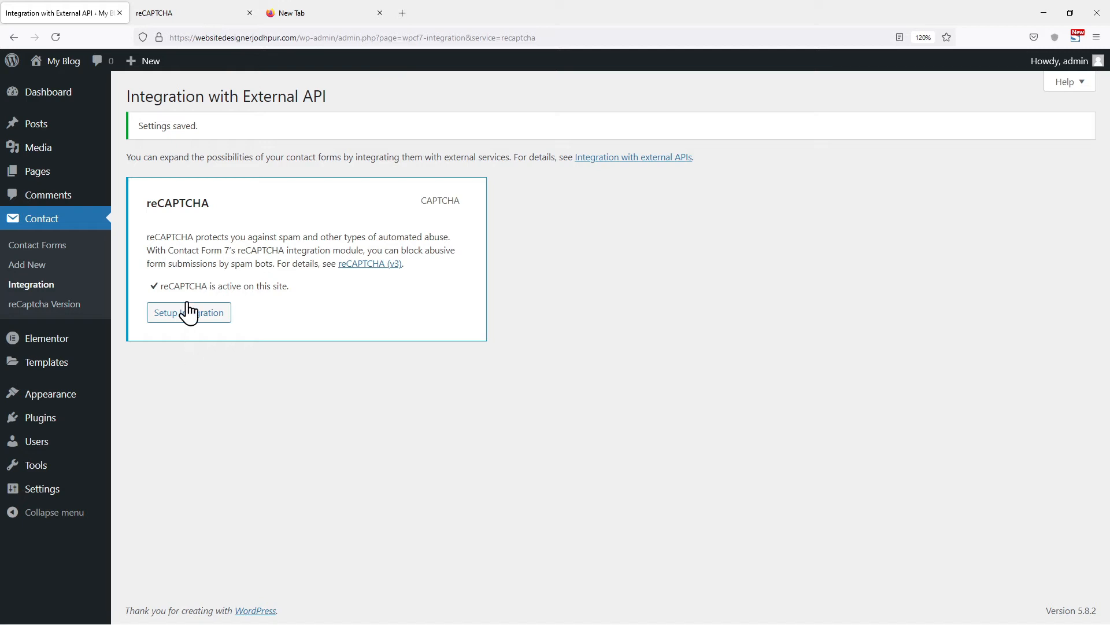
Step: Copy the [recaptcha] shortcode tag from the reCaptcha Version settings and open Contact form 1 for editing
{"action": "left_click", "coordinate": [55, 305]}
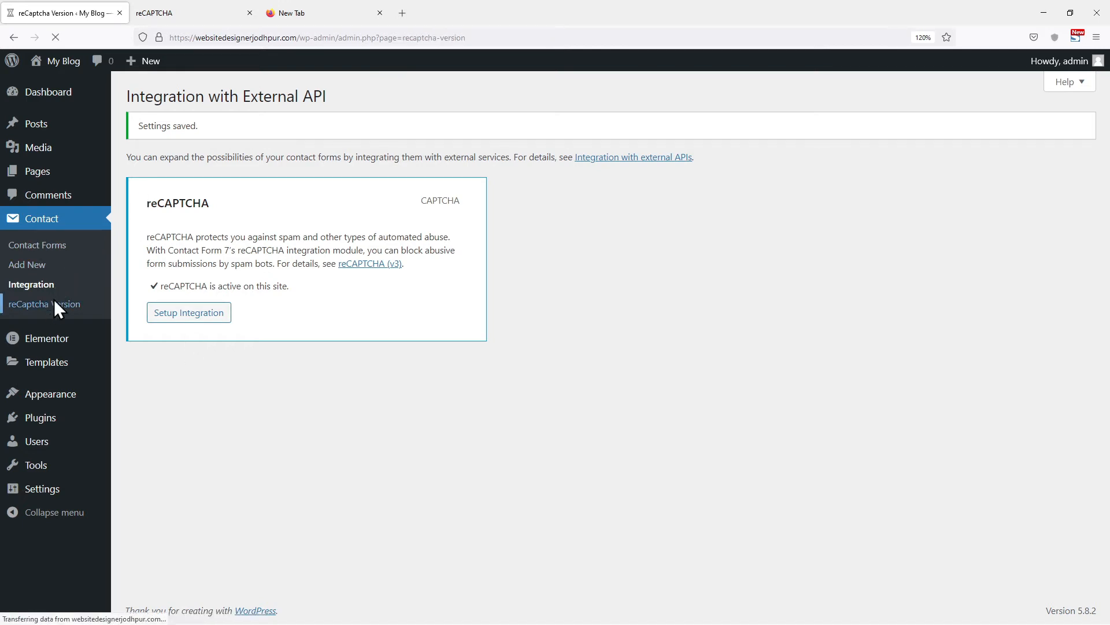
{"action": "left_click_drag", "start_coordinate": [458, 125], "coordinate": [507, 126]}
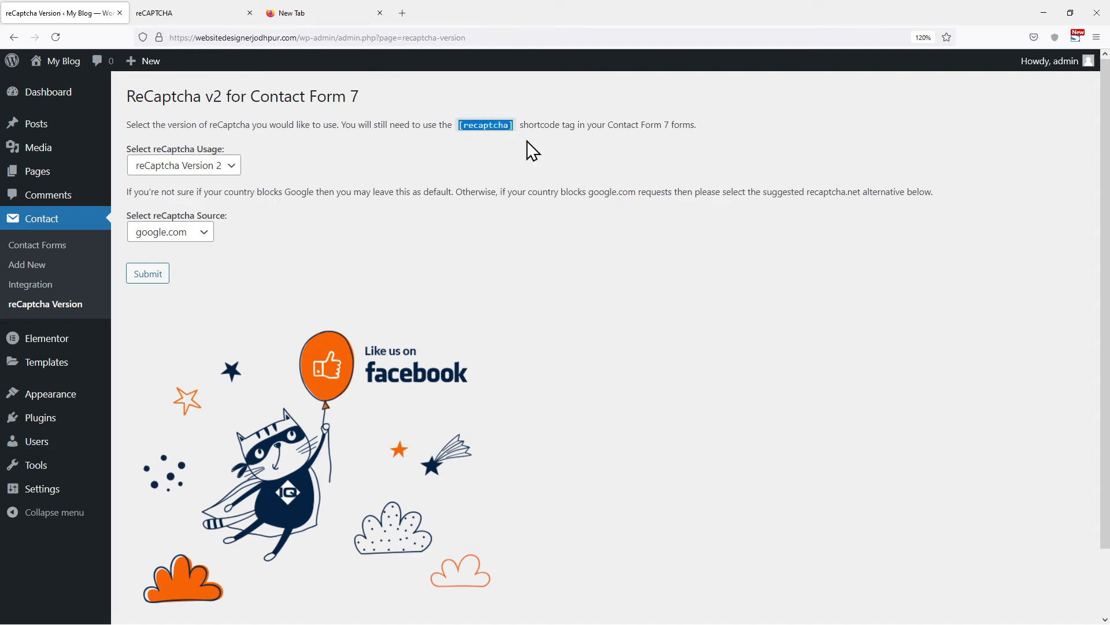
{"action": "left_click", "coordinate": [59, 245]}
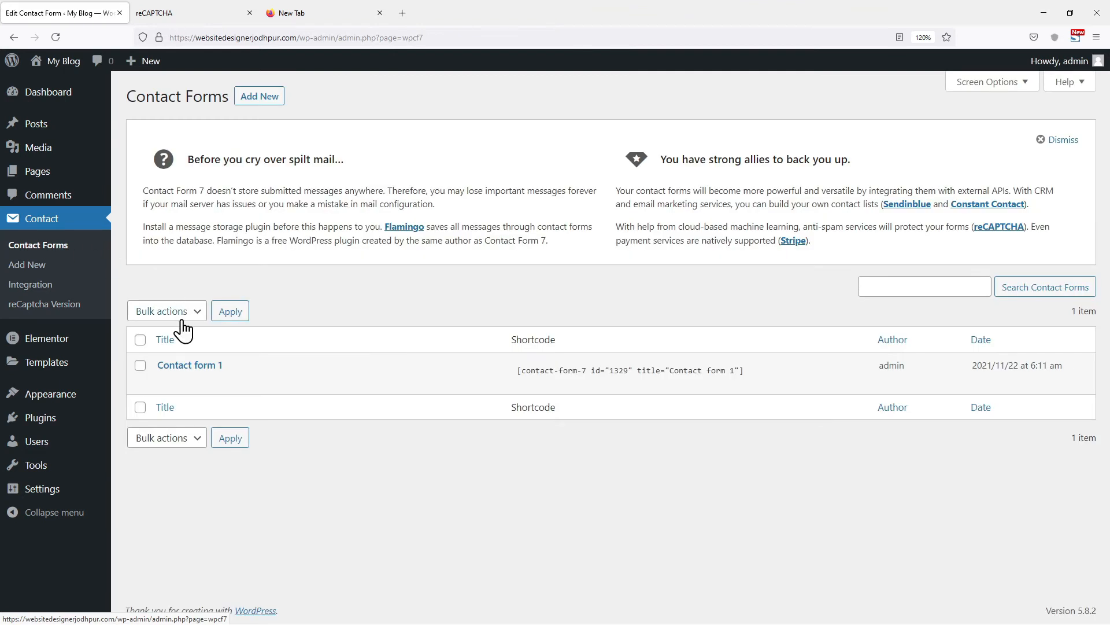
{"action": "left_click", "coordinate": [165, 383]}
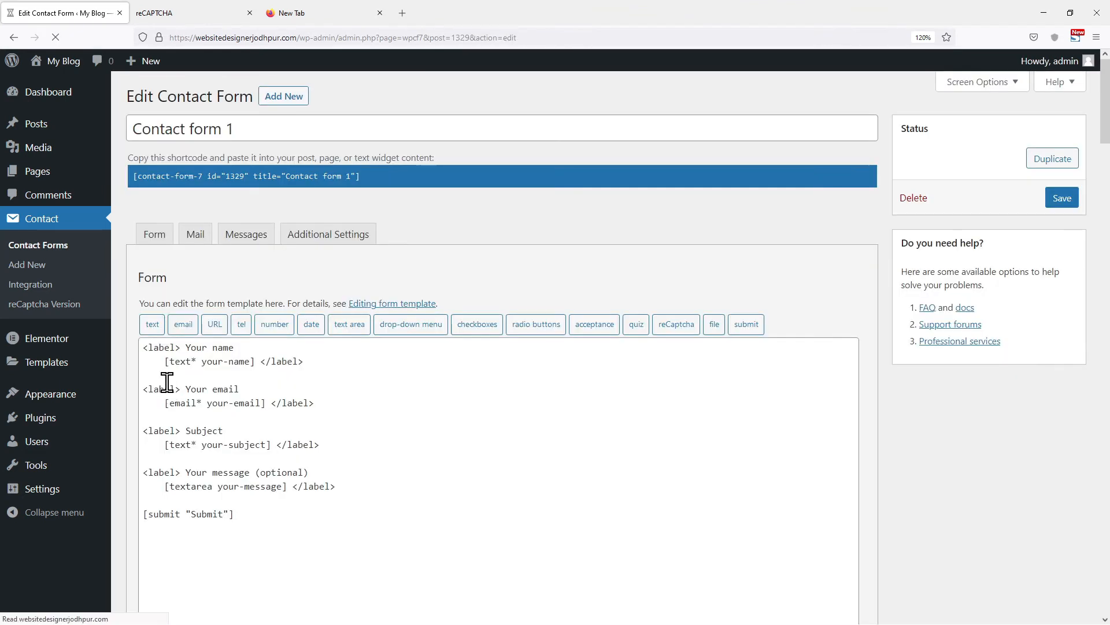
Step: Insert the [recaptcha] tag on its own line between the message field and the submit tag, and save the form
{"action": "scroll", "coordinate": [205, 377], "scroll_direction": "down", "scroll_amount": 2}
{"action": "scroll", "coordinate": [208, 381], "scroll_direction": "down", "scroll_amount": 2}
{"action": "left_click", "coordinate": [346, 426]}
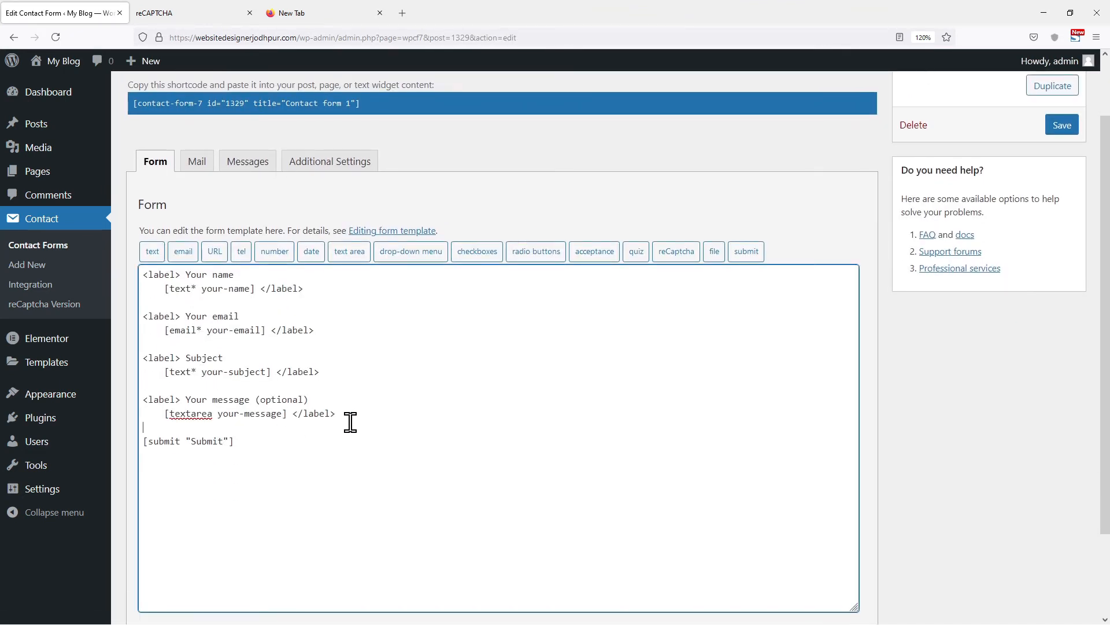
{"action": "key", "text": "Return"}
{"action": "key", "text": "Return"}
{"action": "key", "text": "ctrl+v"}
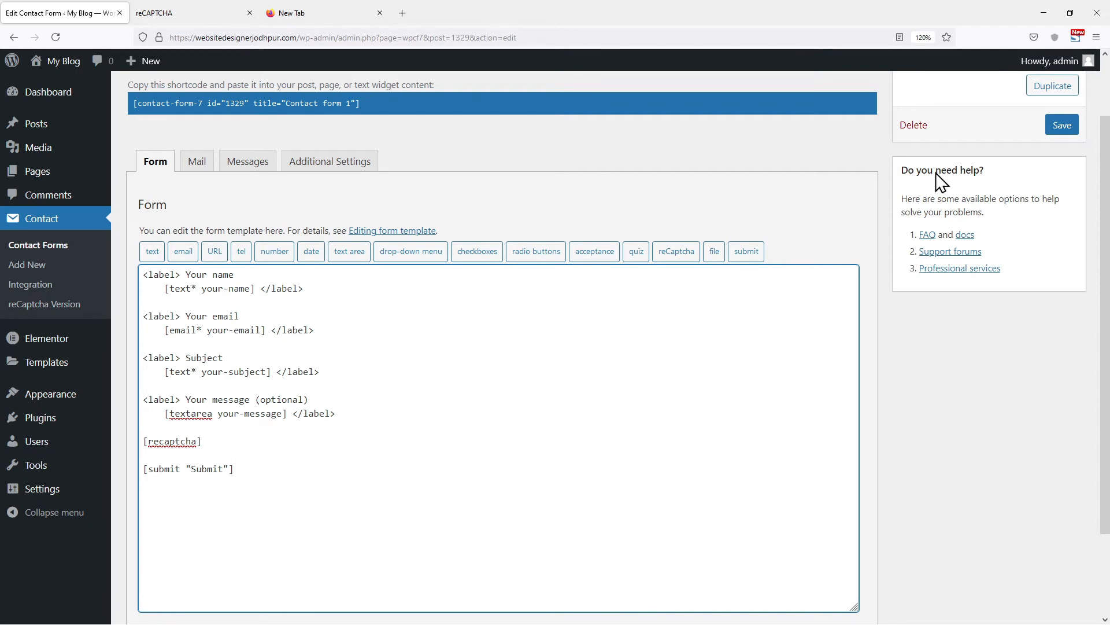
{"action": "left_click", "coordinate": [1063, 125]}
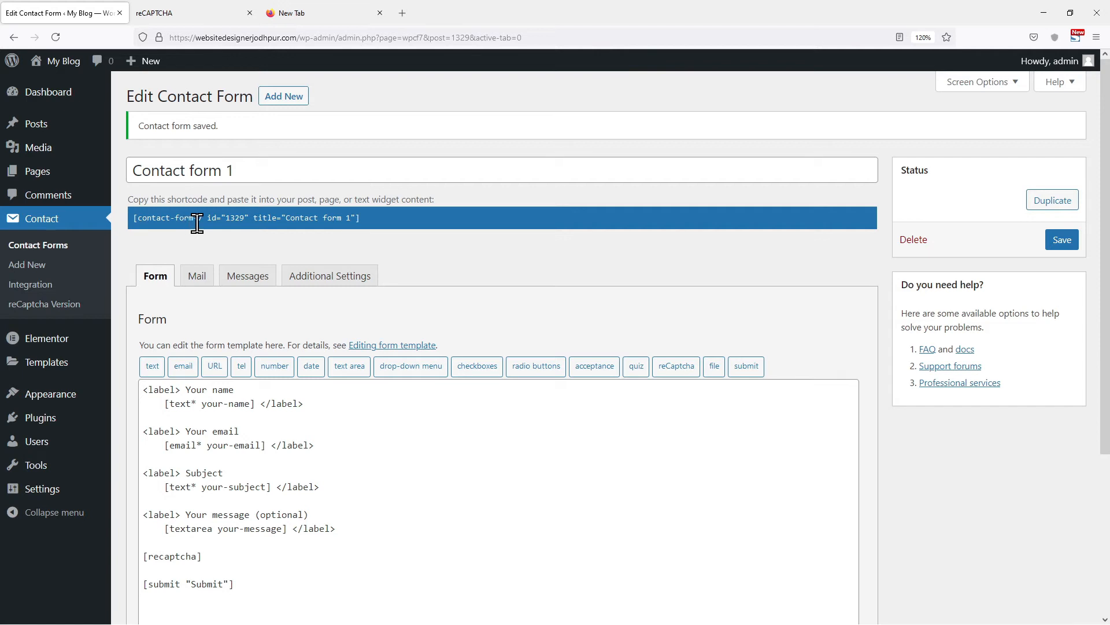
Step: Copy Contact form 1's shortcode and add a new page in a separate browser tab with the title Recaptcha
{"action": "left_click", "coordinate": [243, 223]}
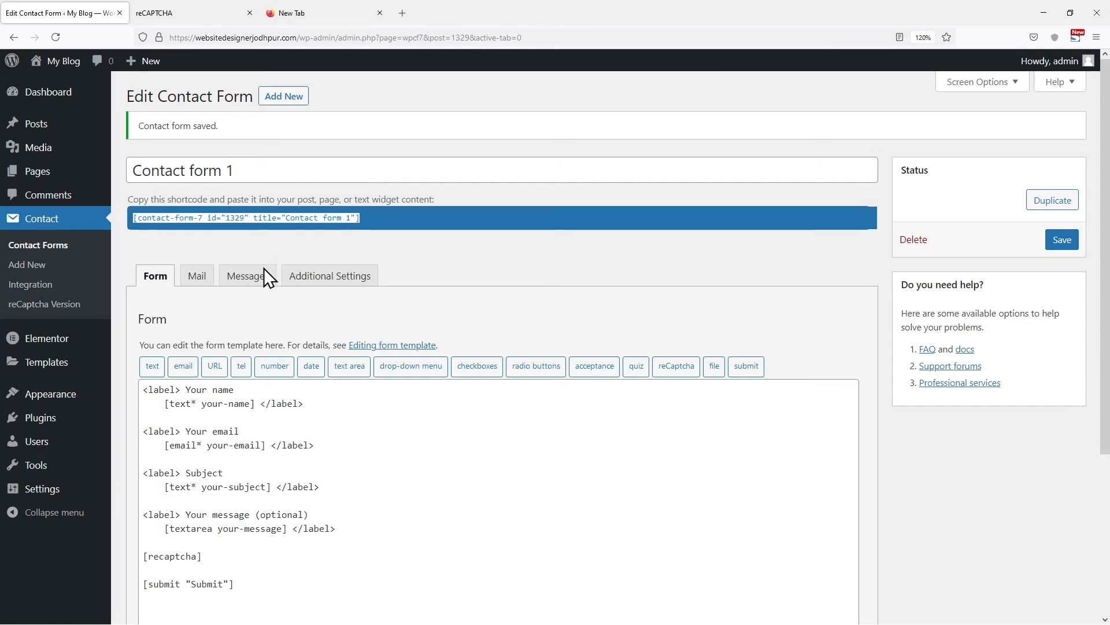
{"action": "mouse_move", "coordinate": [38, 172]}
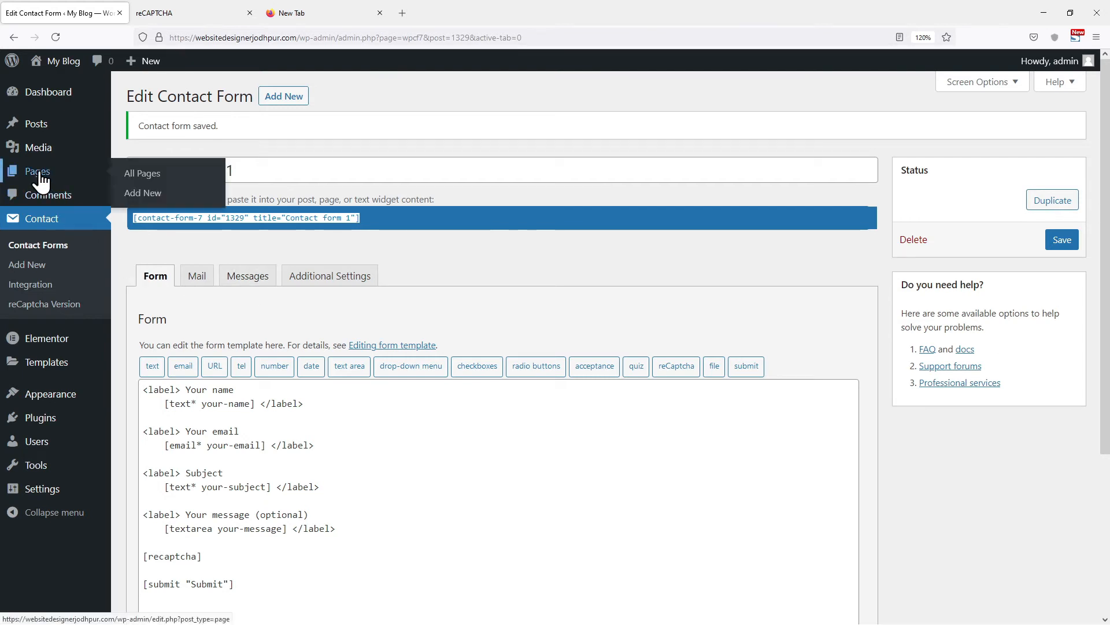
{"action": "left_click", "coordinate": [147, 197]}
{"action": "middle_click", "coordinate": [149, 196]}
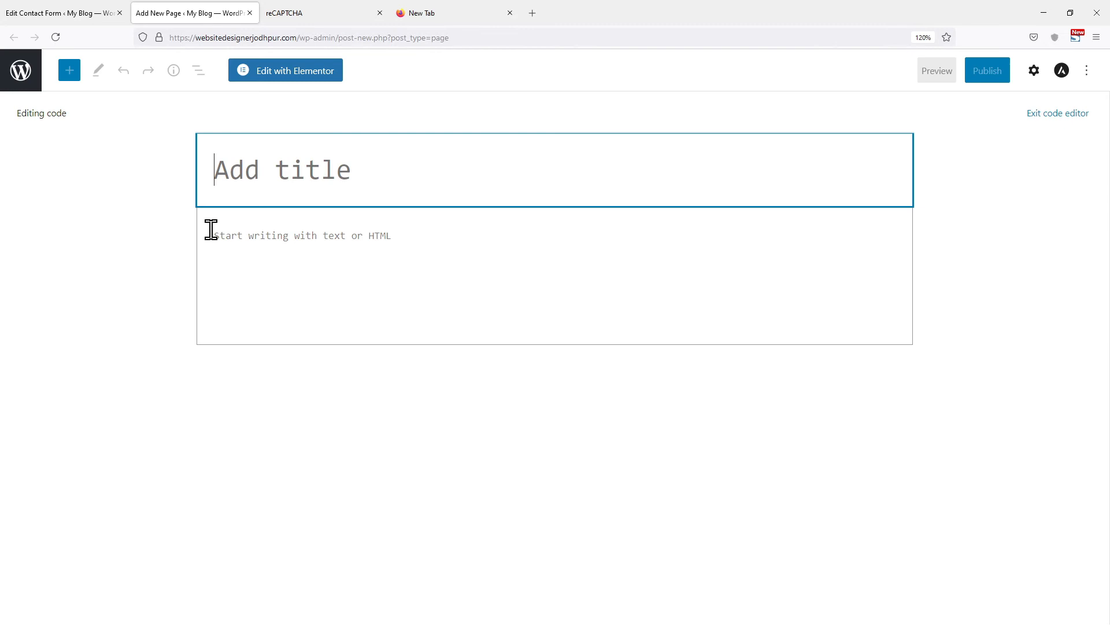
{"action": "type", "text": "Recaptcha"}
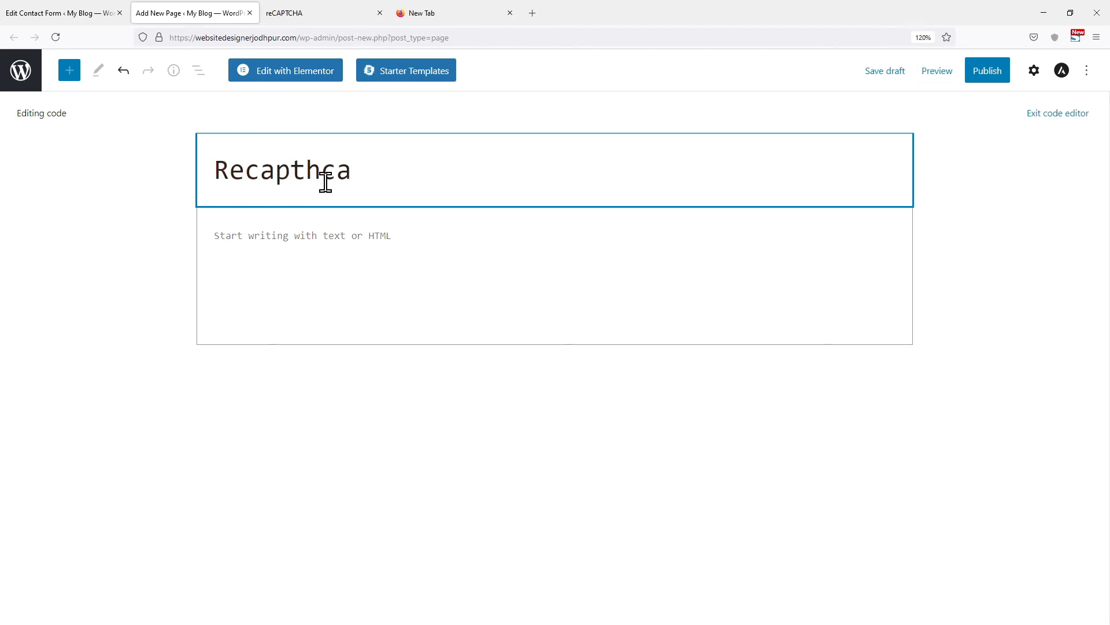
{"action": "key", "text": "Left"}
{"action": "key", "text": "Left"}
{"action": "type", "text": "c"}
Step: Paste the shortcode [contact-form-7 id="1329" title="Contact form 1"] into the page content in the code editor
{"action": "left_click", "coordinate": [347, 251]}
{"action": "left_click", "coordinate": [1087, 71]}
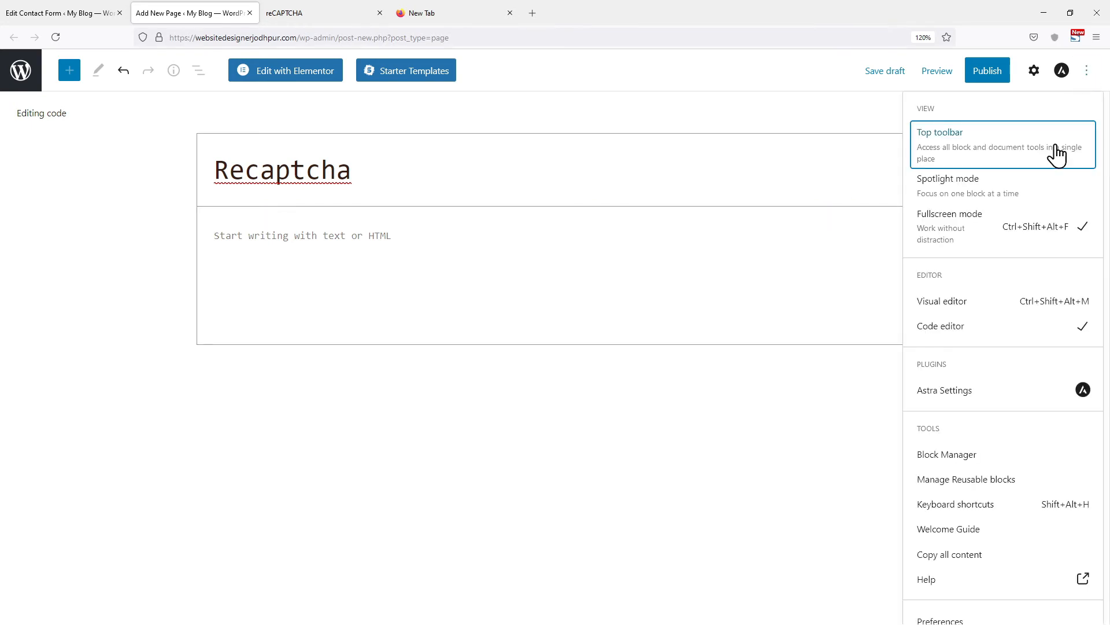
{"action": "left_click", "coordinate": [944, 327]}
{"action": "left_click", "coordinate": [531, 266]}
{"action": "key", "text": "ctrl+v"}
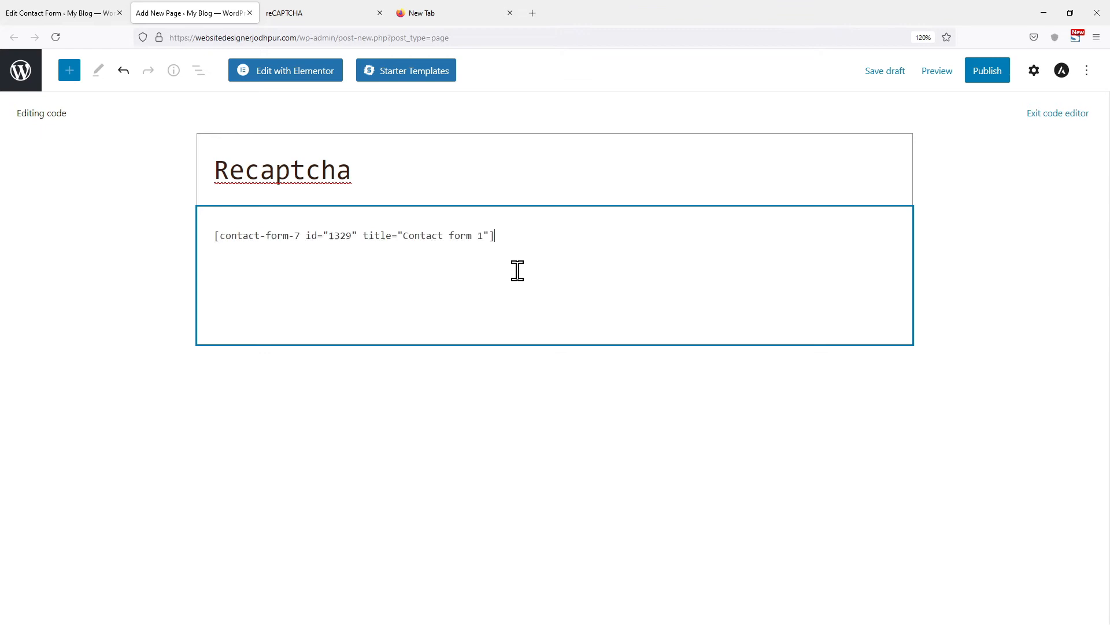
Step: Publish the Recaptcha page and view its contact form with the reCAPTCHA checkbox on the live site
{"action": "left_click", "coordinate": [999, 81]}
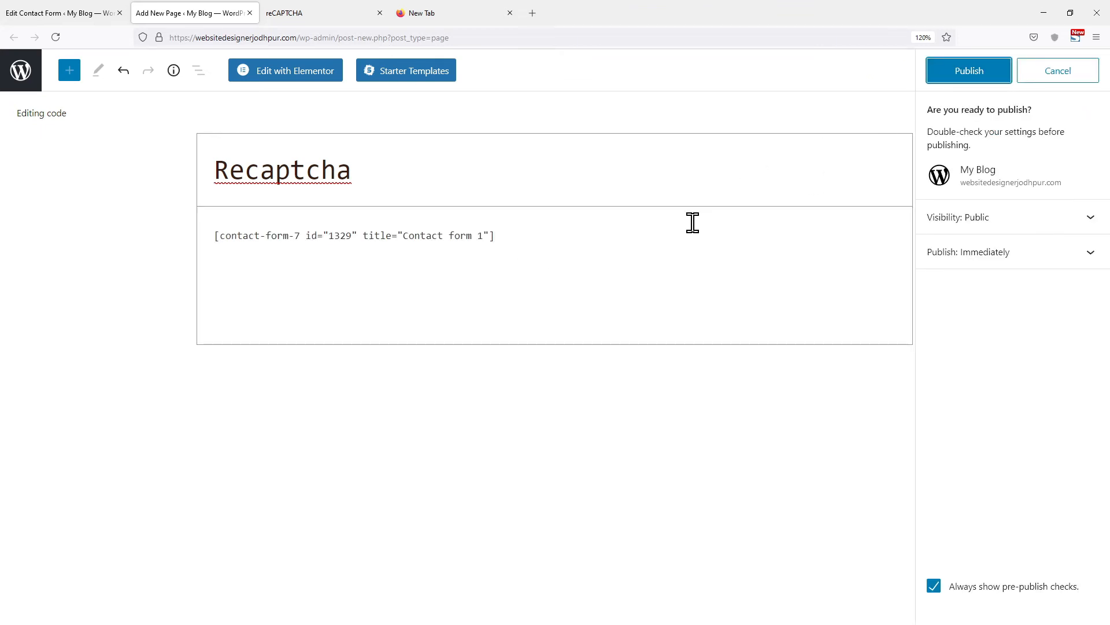
{"action": "left_click", "coordinate": [980, 80]}
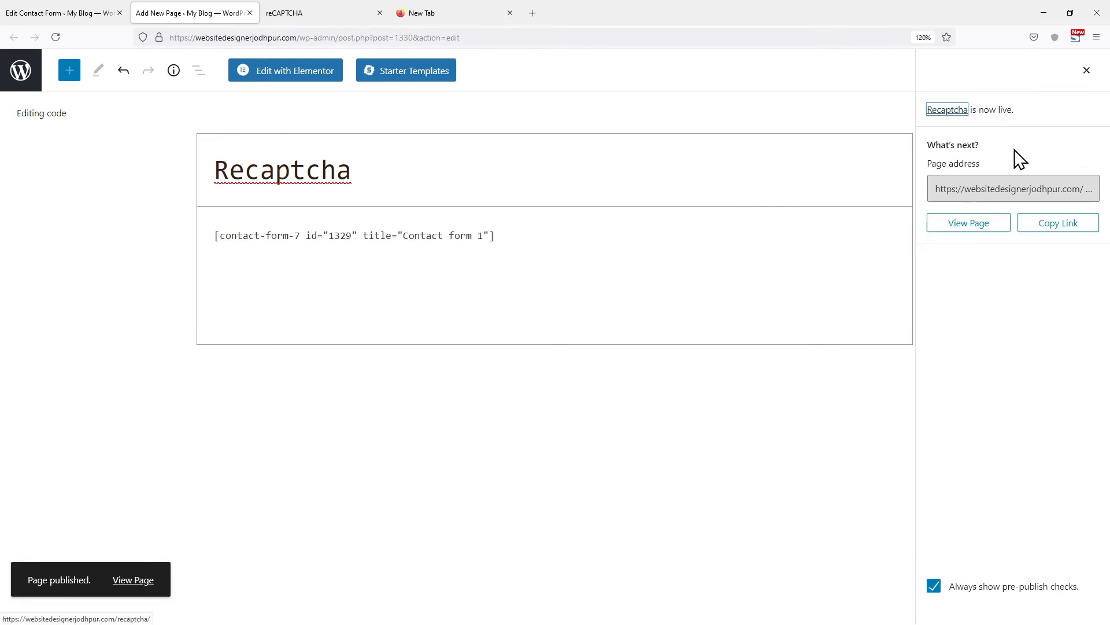
{"action": "left_click", "coordinate": [969, 225]}
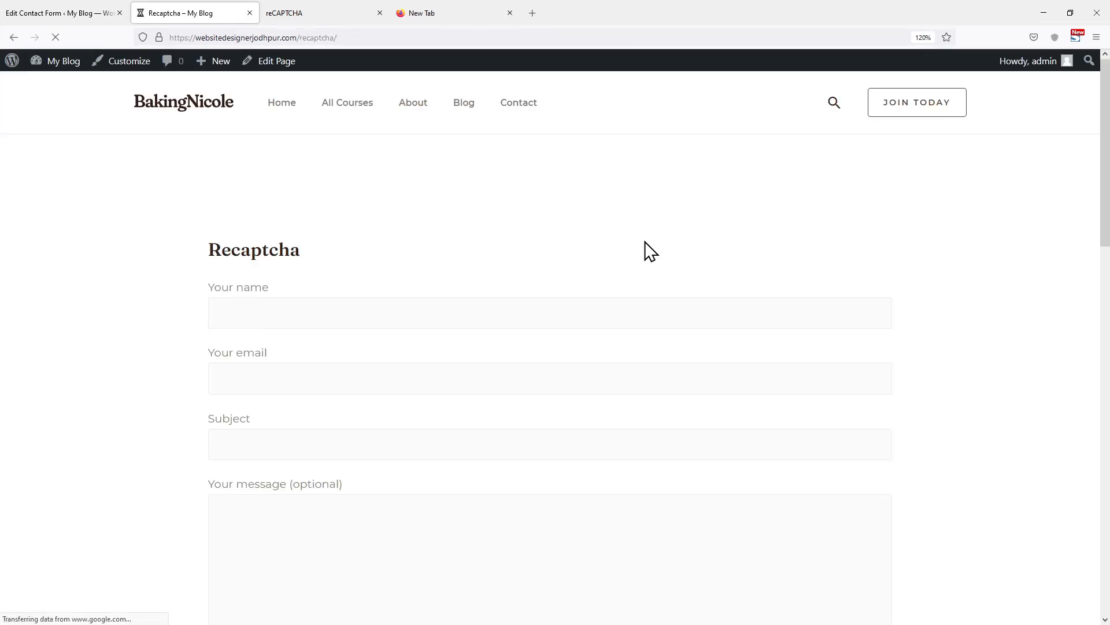
{"action": "scroll", "coordinate": [278, 299], "scroll_direction": "down", "scroll_amount": 3}
{"action": "scroll", "coordinate": [279, 298], "scroll_direction": "down", "scroll_amount": 3}
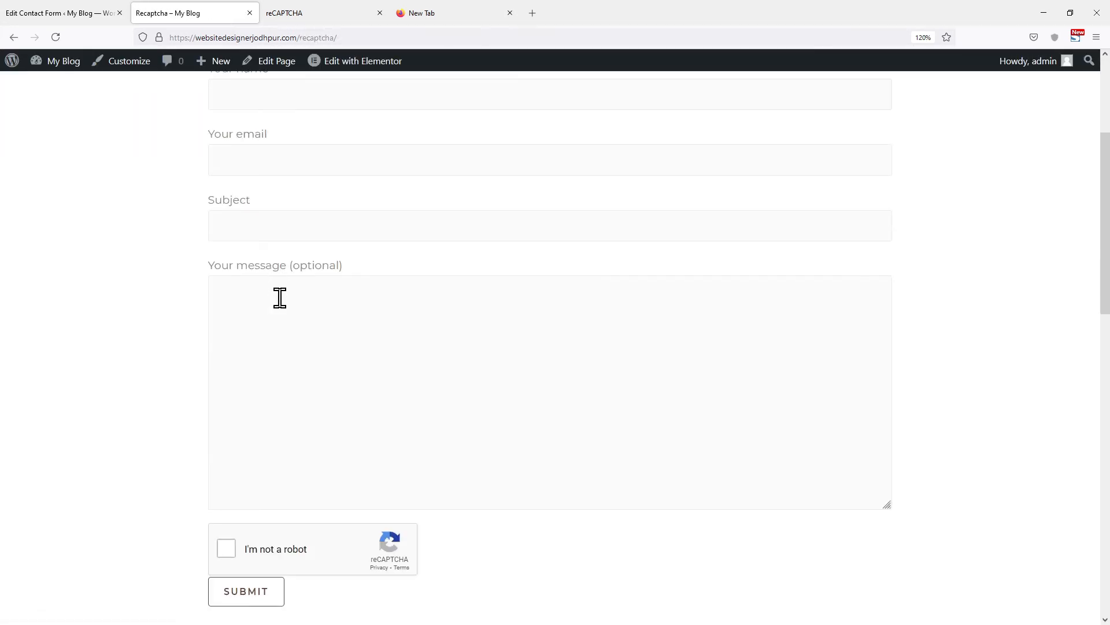
{"action": "scroll", "coordinate": [279, 298], "scroll_direction": "up", "scroll_amount": 4}
{"action": "scroll", "coordinate": [281, 298], "scroll_direction": "up", "scroll_amount": 1}
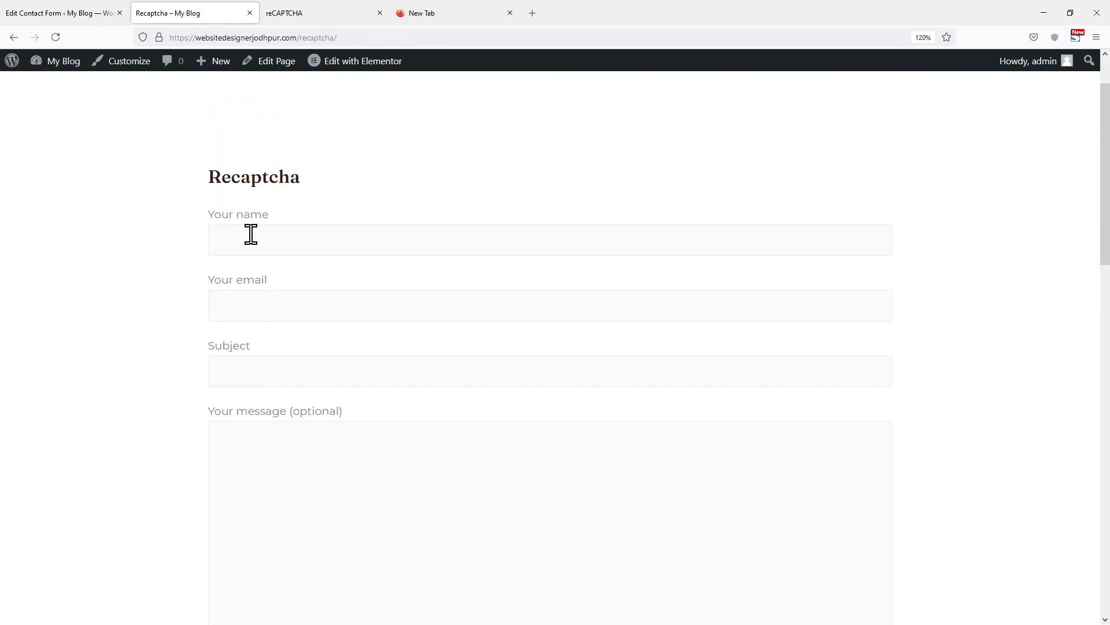
Step: Fill in the sender's full name and e-mail address in the live contact form
{"action": "left_click", "coordinate": [265, 272]}
{"action": "left_click", "coordinate": [260, 314]}
{"action": "type", "text": "d"}
{"action": "left_click", "coordinate": [272, 332]}
Step: Enter "Recaptcha test" as the subject and "Recaptcha test message" as the message
{"action": "scroll", "coordinate": [275, 296], "scroll_direction": "down", "scroll_amount": 1}
{"action": "left_click", "coordinate": [275, 296]}
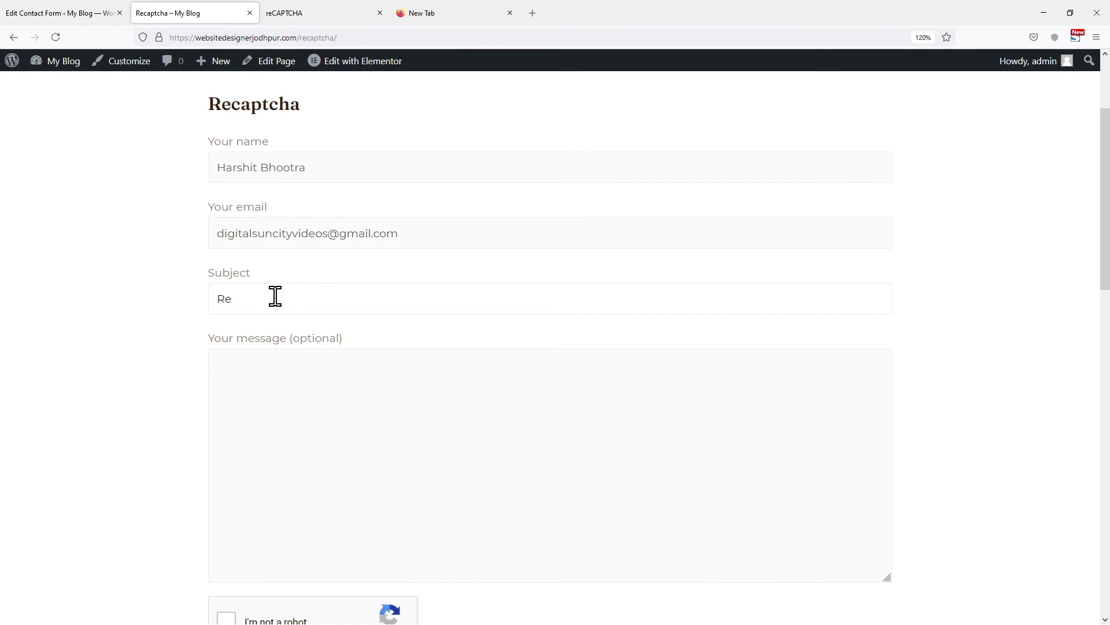
{"action": "type", "text": "Recaptcha test"}
{"action": "left_click", "coordinate": [276, 384]}
{"action": "type", "text": "Recaptcha test message"}
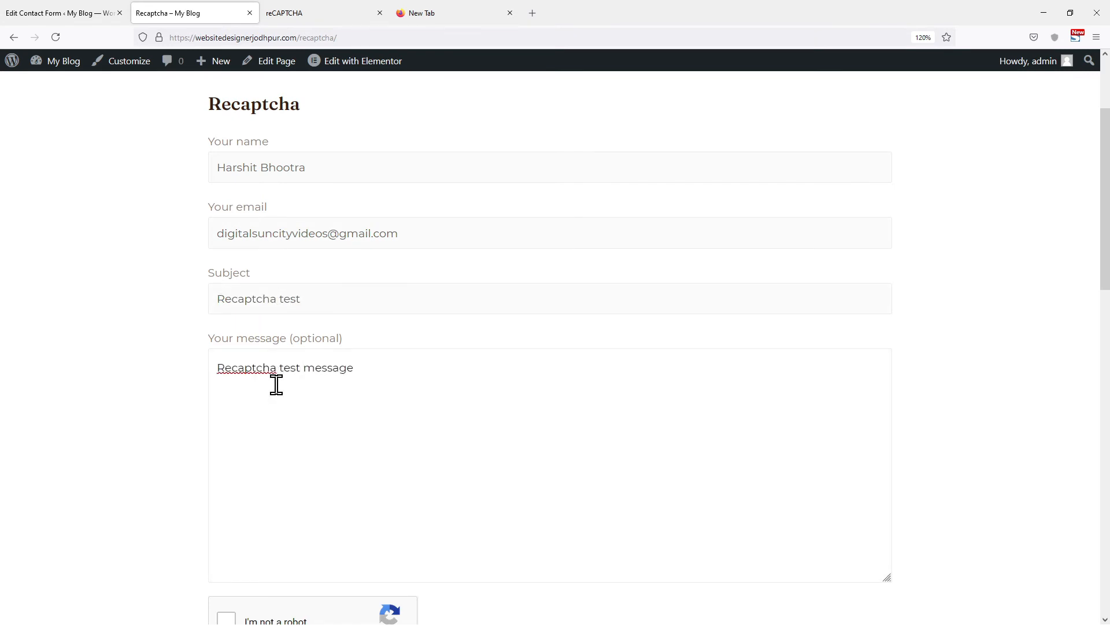
Step: Complete the "I'm not a robot" check and submit the contact form
{"action": "scroll", "coordinate": [277, 385], "scroll_direction": "down", "scroll_amount": 3}
{"action": "left_click", "coordinate": [226, 401]}
{"action": "left_click", "coordinate": [250, 446]}
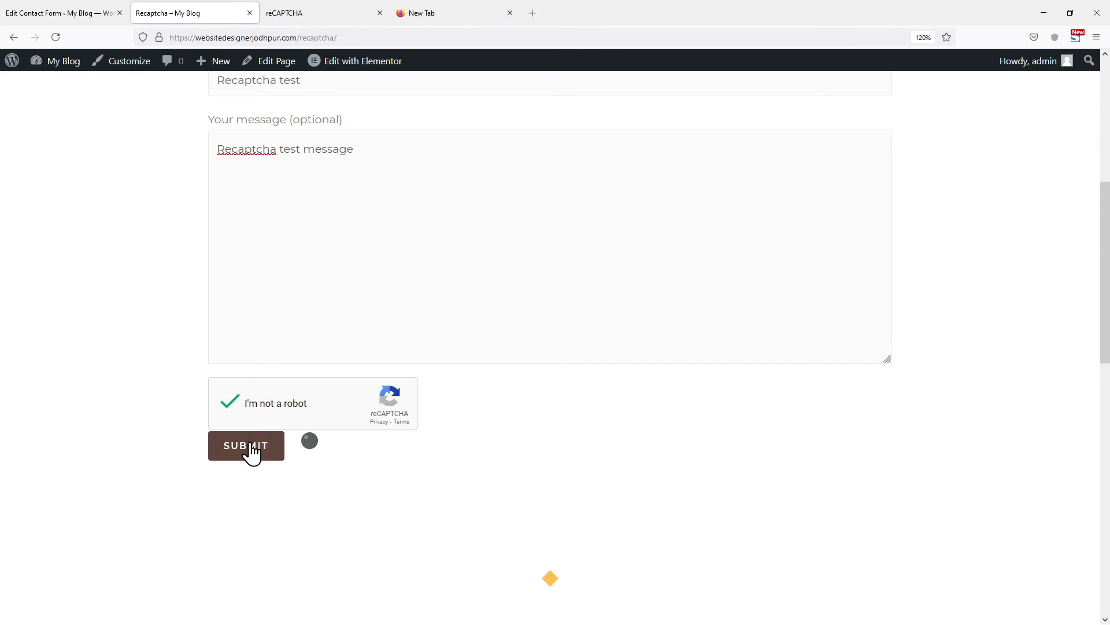